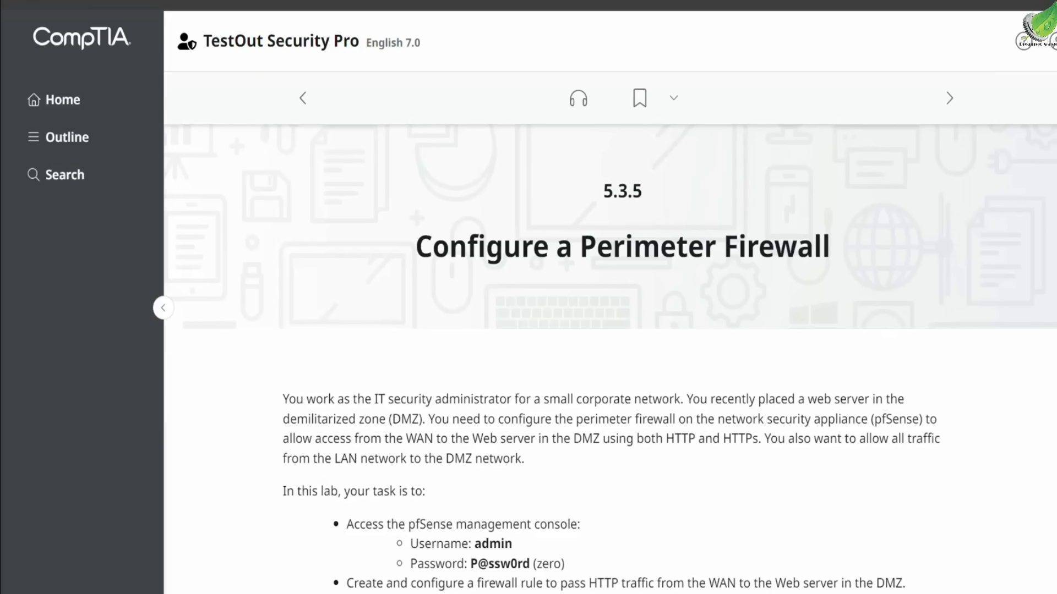
# Step: Start the Configure a Perimeter Firewall lab and sign in to pfSense as admin with the account password given in the scenario
pyautogui.scroll(-10, 848, 411)
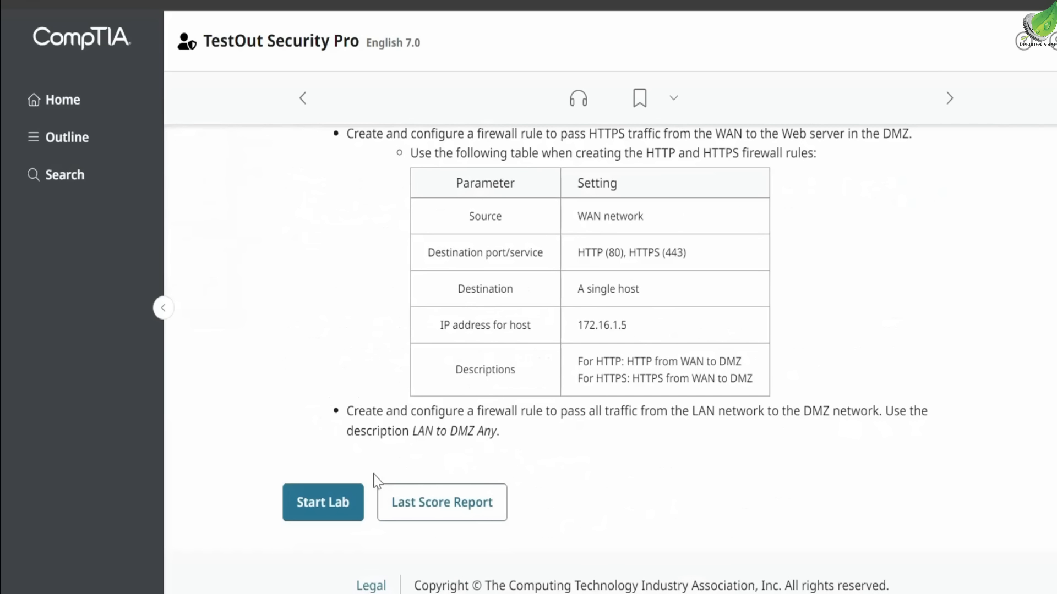
pyautogui.click(349, 497)
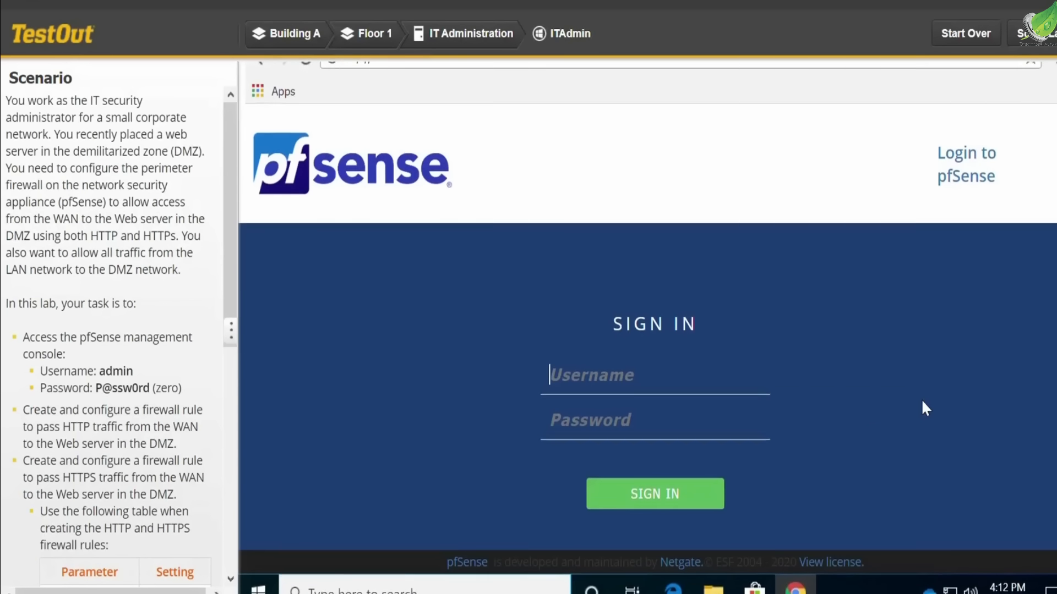
pyautogui.write('admin')
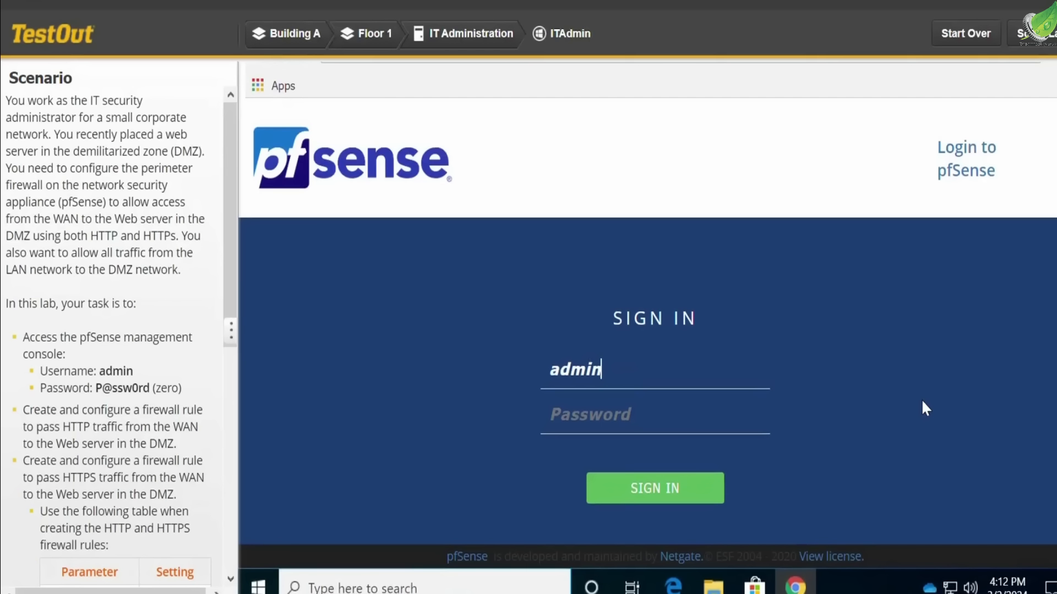
pyautogui.click(645, 421)
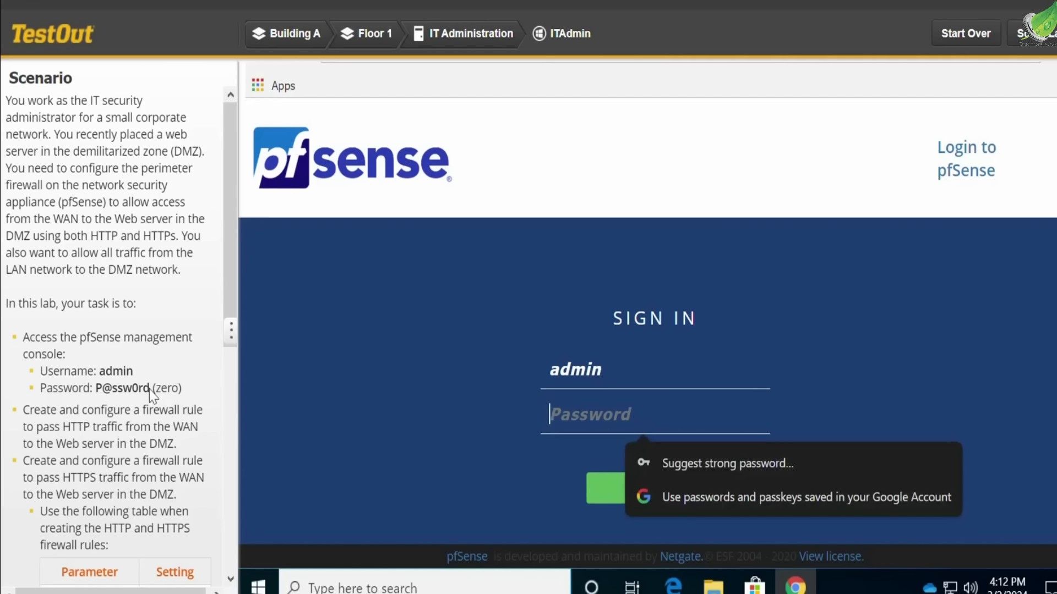
pyautogui.moveTo(150, 388); pyautogui.dragTo(96, 385)
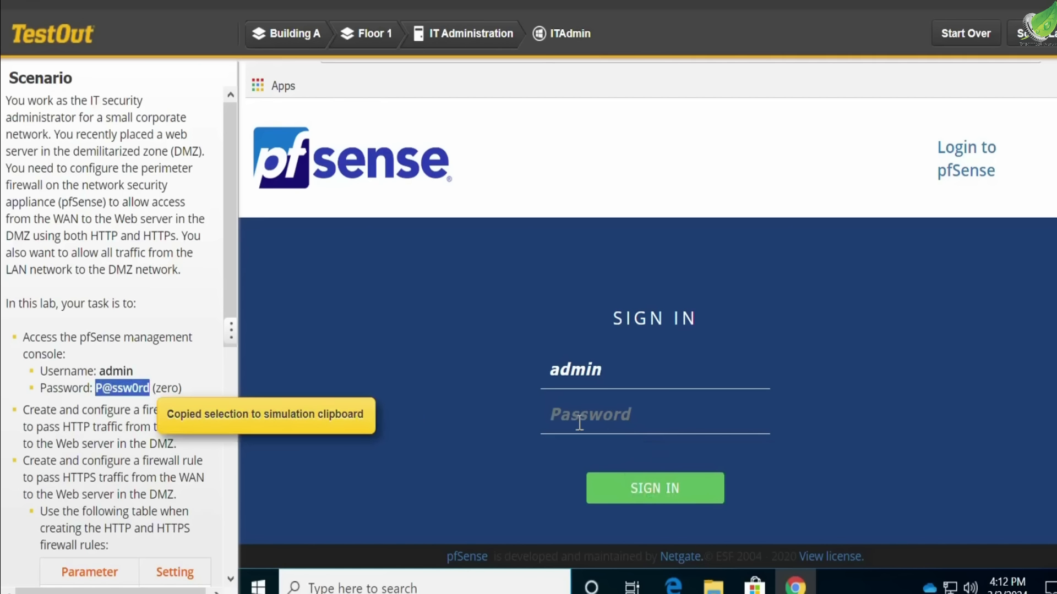
pyautogui.click(632, 431)
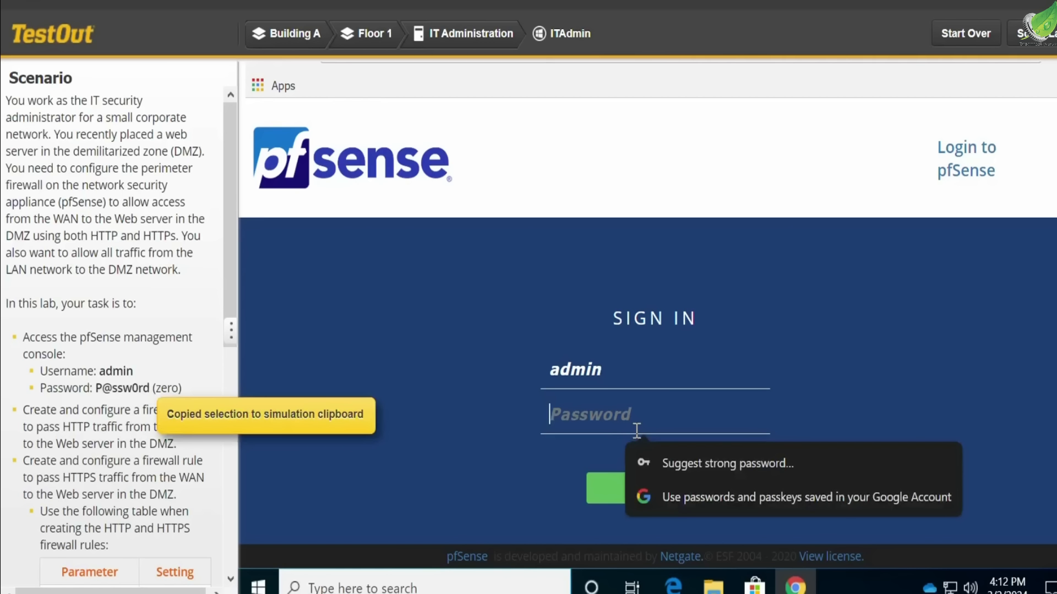
pyautogui.hotkey('ctrl', 'v')
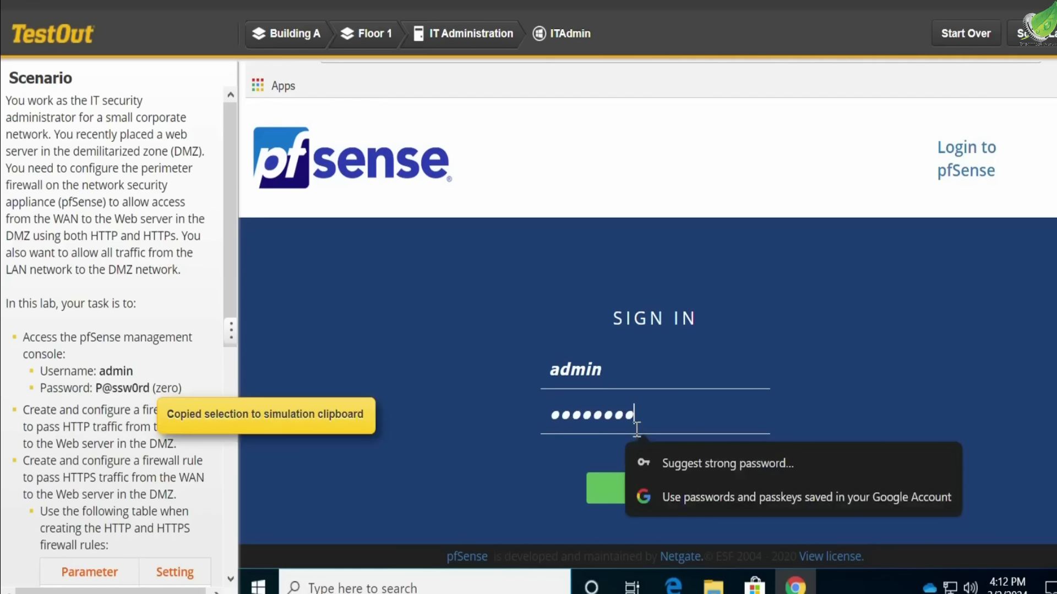
pyautogui.press('Return')
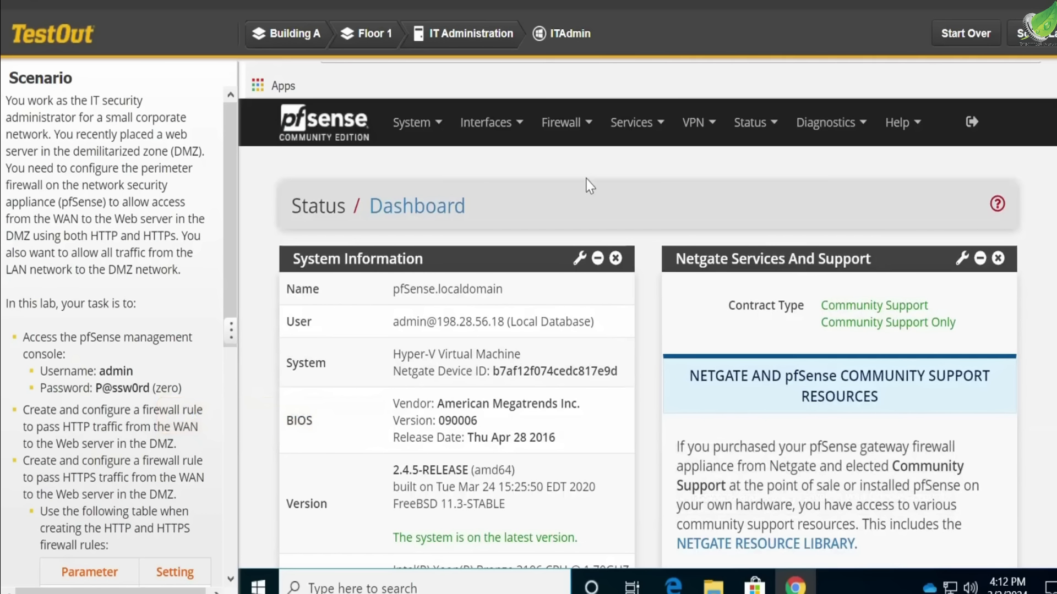
# Step: Add a new firewall rule on the DMZ interface with WAN net as its source
pyautogui.click(579, 130)
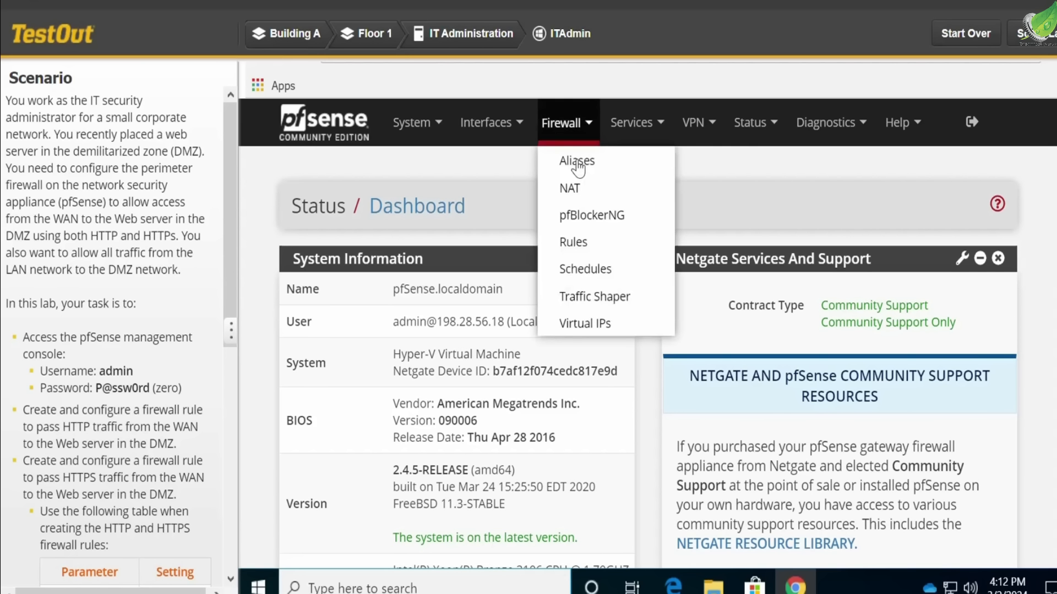
pyautogui.click(574, 243)
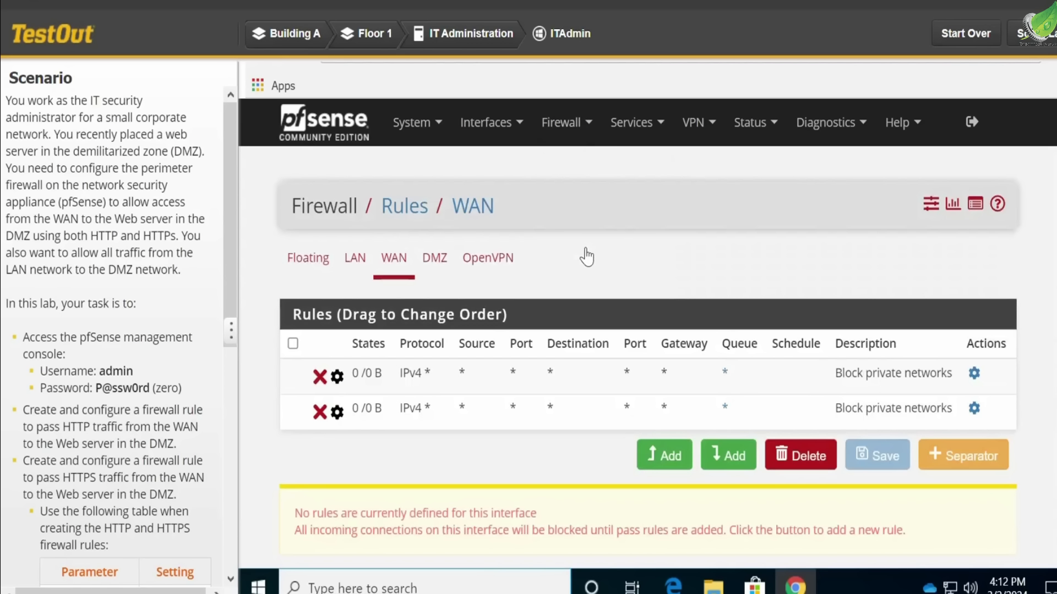
pyautogui.click(428, 269)
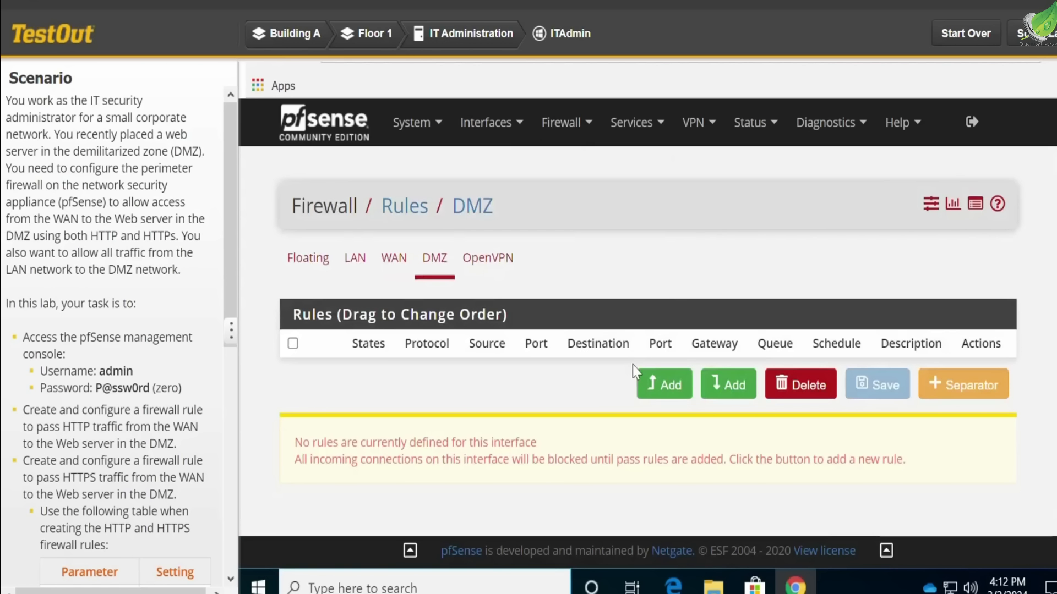
pyautogui.click(667, 380)
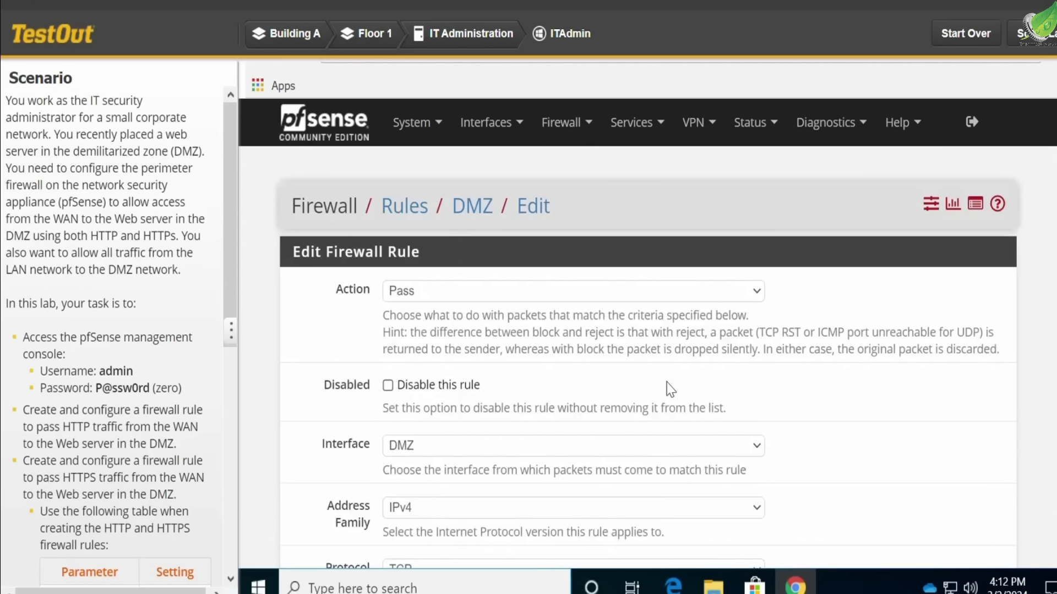
pyautogui.scroll(-7, 669, 390)
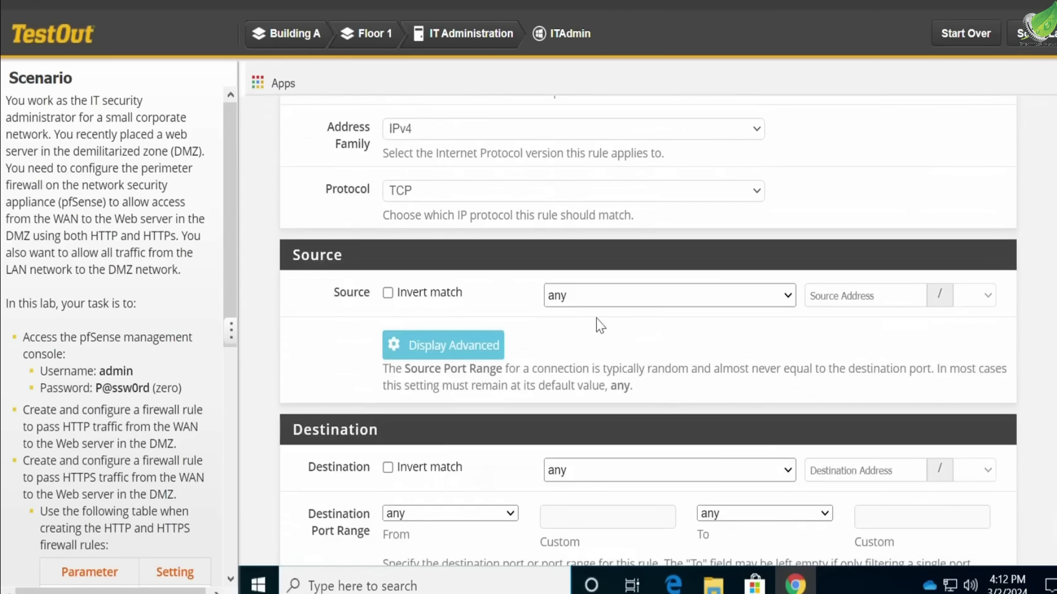
pyautogui.click(594, 297)
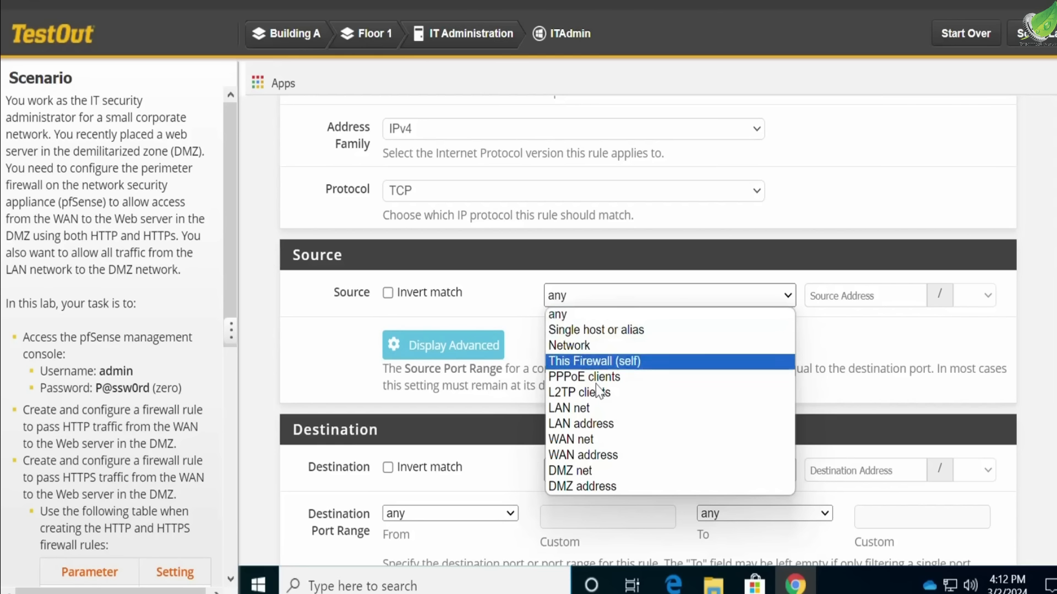
pyautogui.click(588, 440)
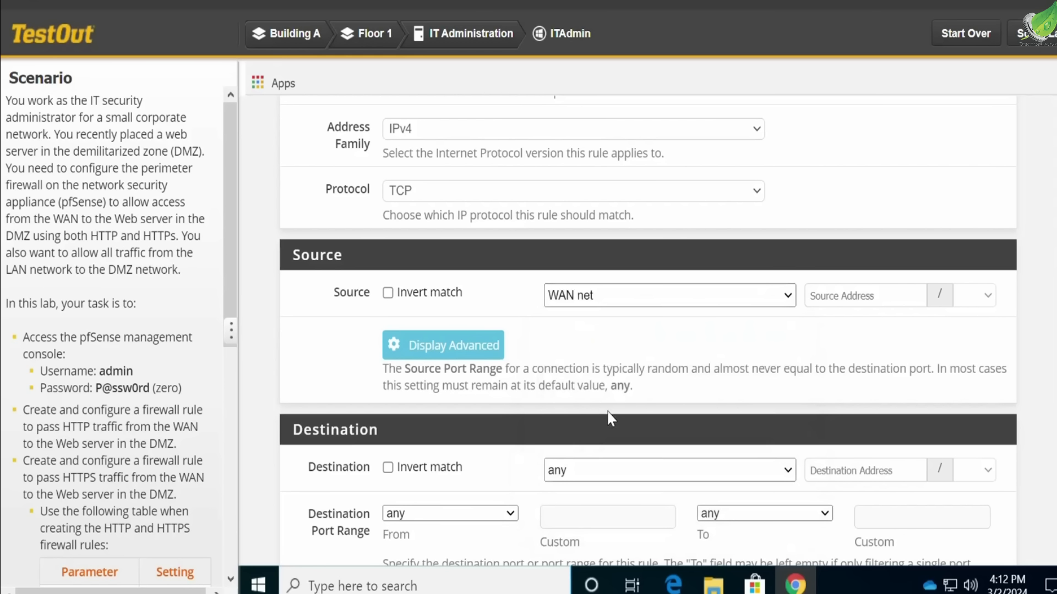
# Step: Set the rule's destination to the single host 172.16.1.5 and its destination port range to HTTP (80)
pyautogui.scroll(-1, 606, 413)
pyautogui.scroll(-2, 606, 413)
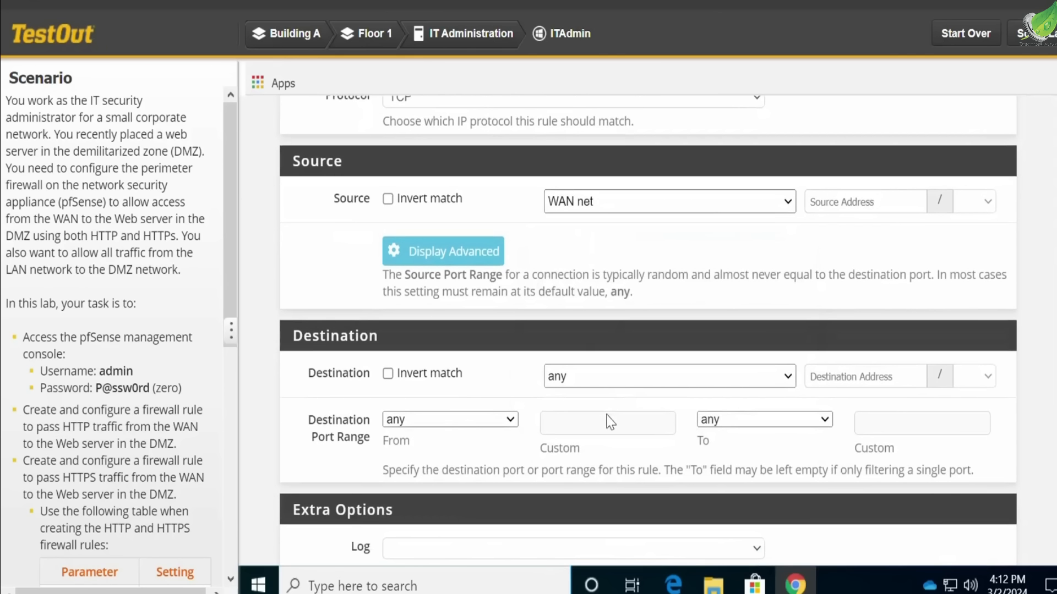
pyautogui.click(599, 376)
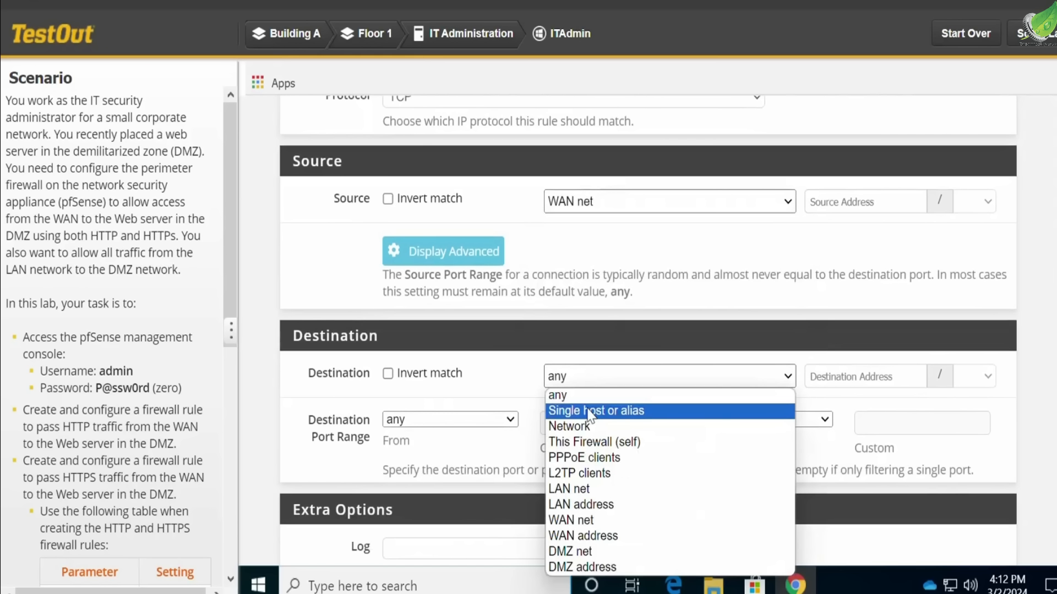
pyautogui.click(588, 411)
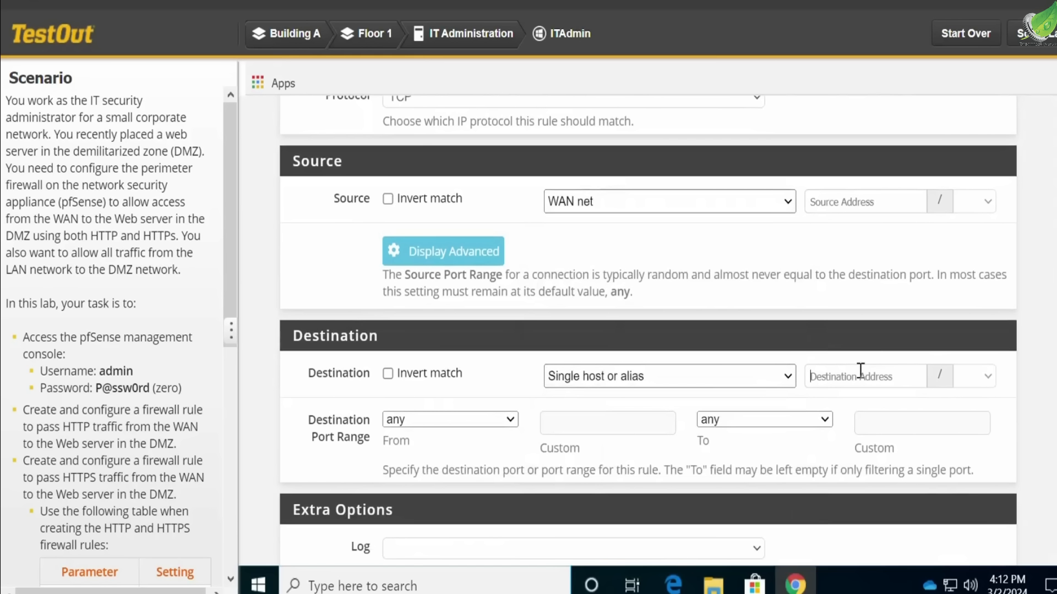
pyautogui.scroll(-5, 144, 430)
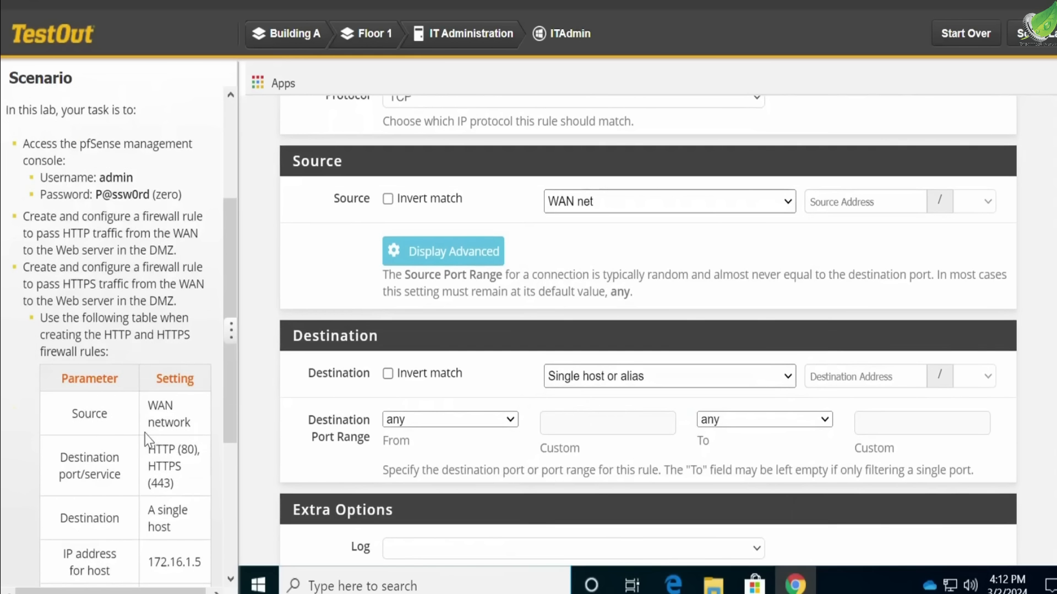
pyautogui.scroll(-2, 152, 433)
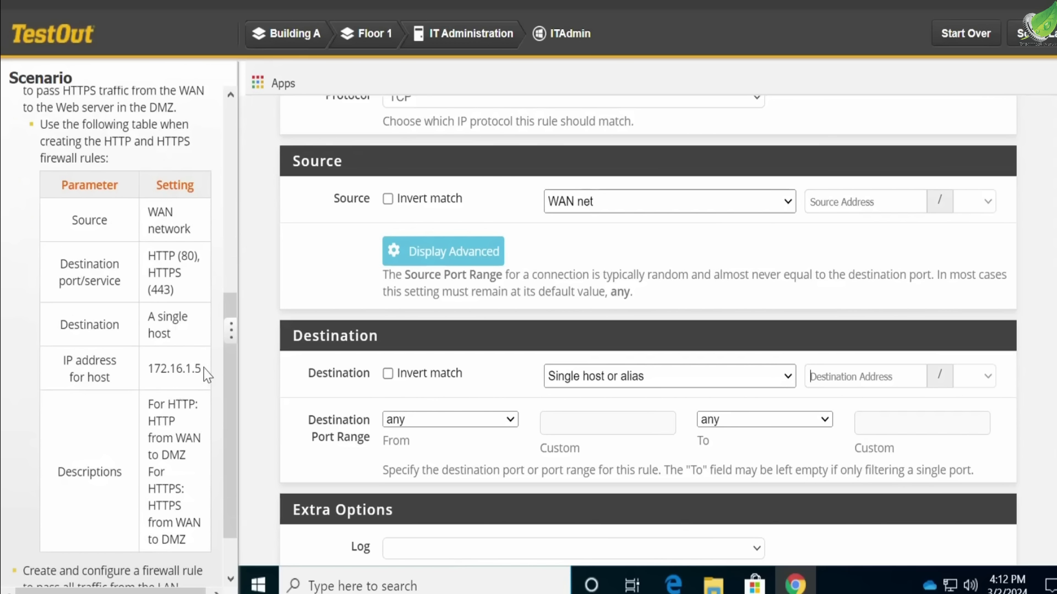
pyautogui.moveTo(159, 373); pyautogui.dragTo(148, 375)
pyautogui.hotkey('ctrl', 'c')
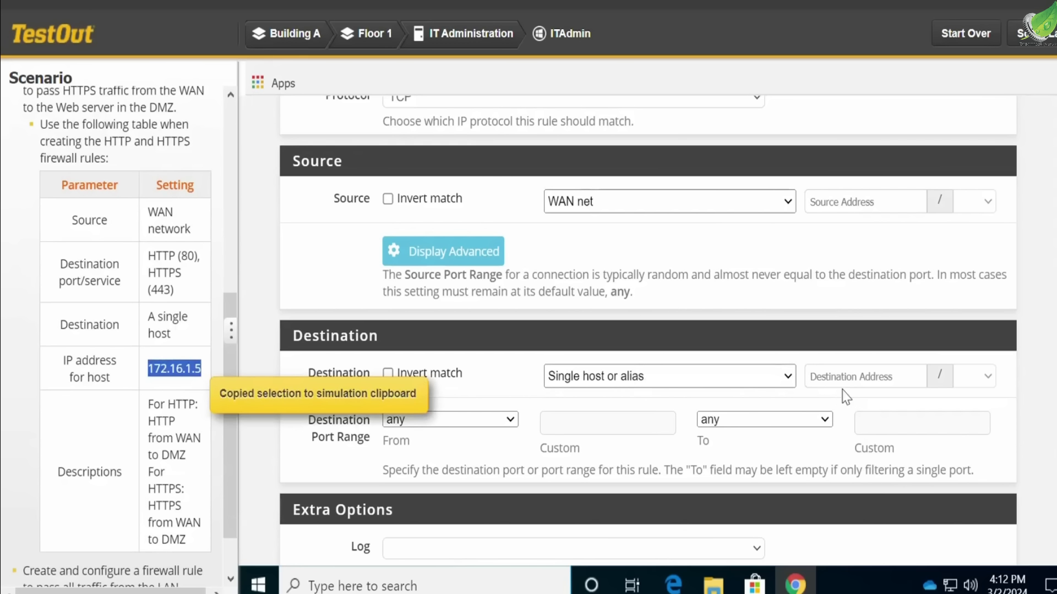
pyautogui.click(852, 380)
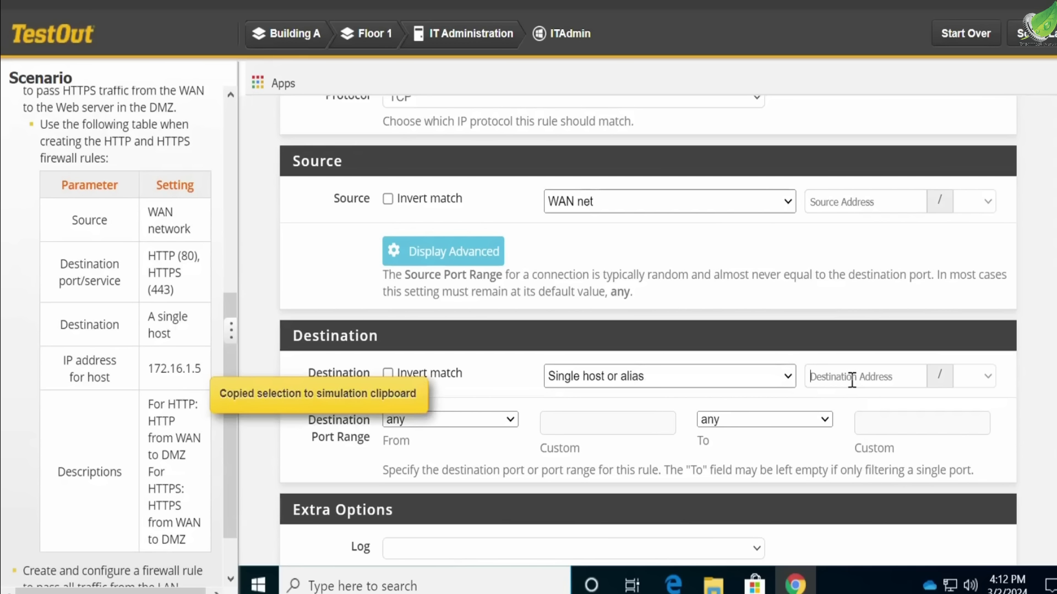
pyautogui.hotkey('ctrl', 'v')
pyautogui.click(435, 422)
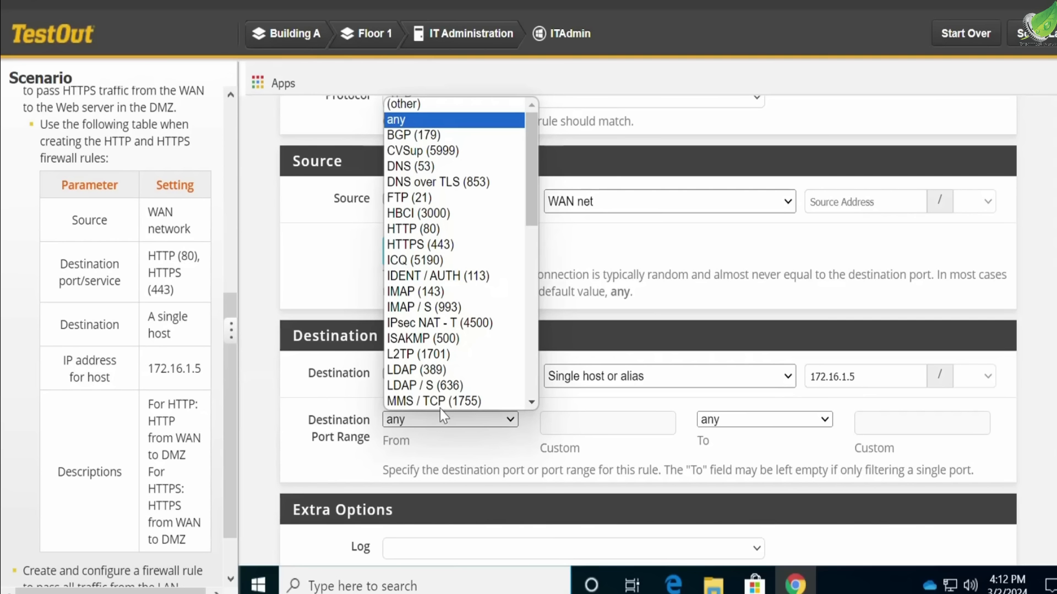
pyautogui.click(443, 231)
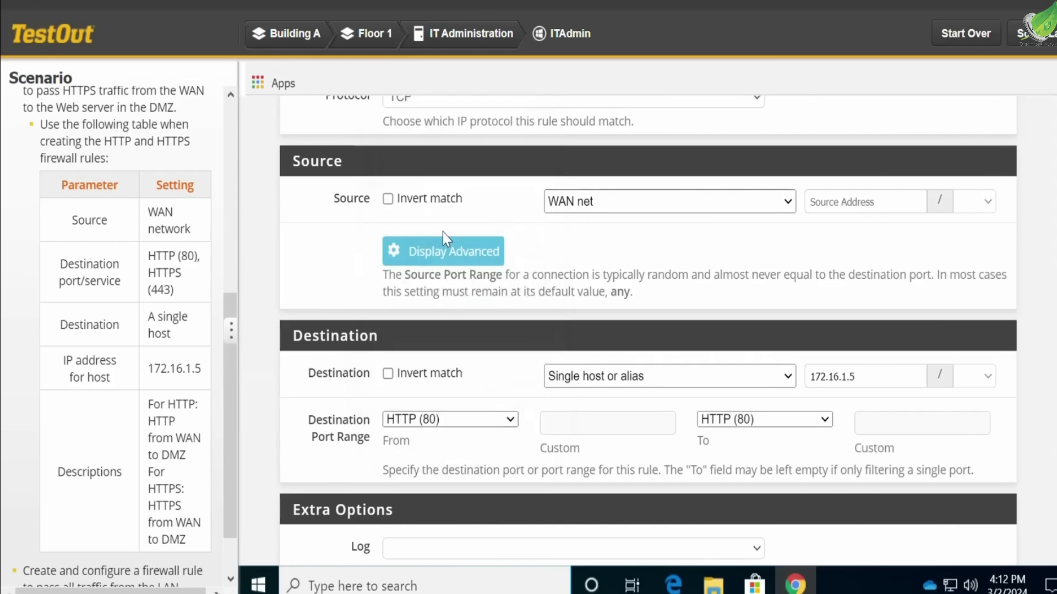
# Step: Save the rule with the description "HTTP from WAN to DMZ" and apply the firewall changes
pyautogui.scroll(-5, 634, 441)
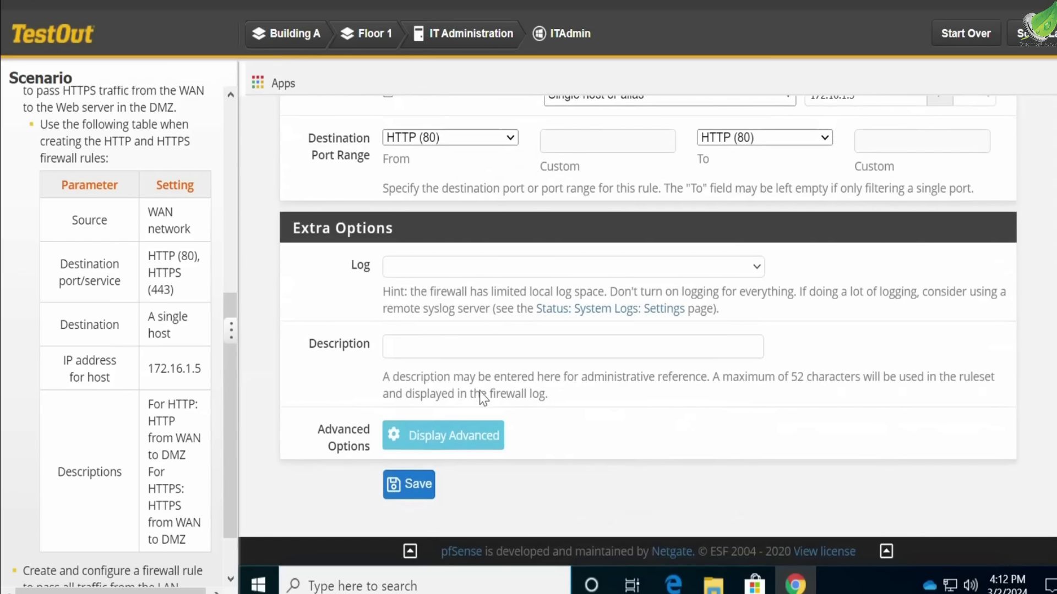
pyautogui.click(435, 348)
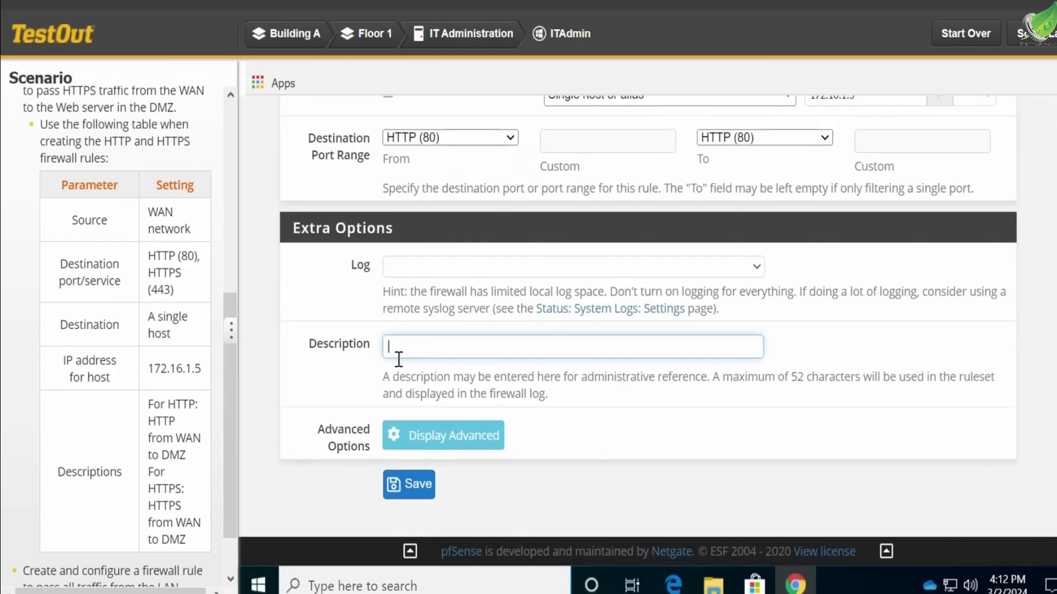
pyautogui.scroll(-1, 144, 458)
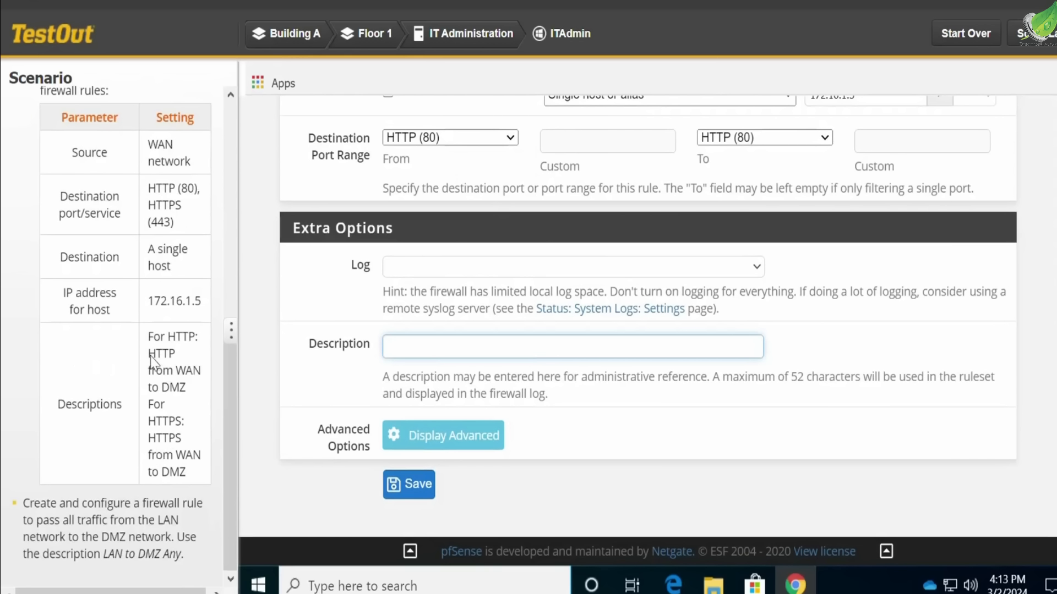
pyautogui.moveTo(147, 354); pyautogui.dragTo(187, 388)
pyautogui.hotkey('ctrl', 'c')
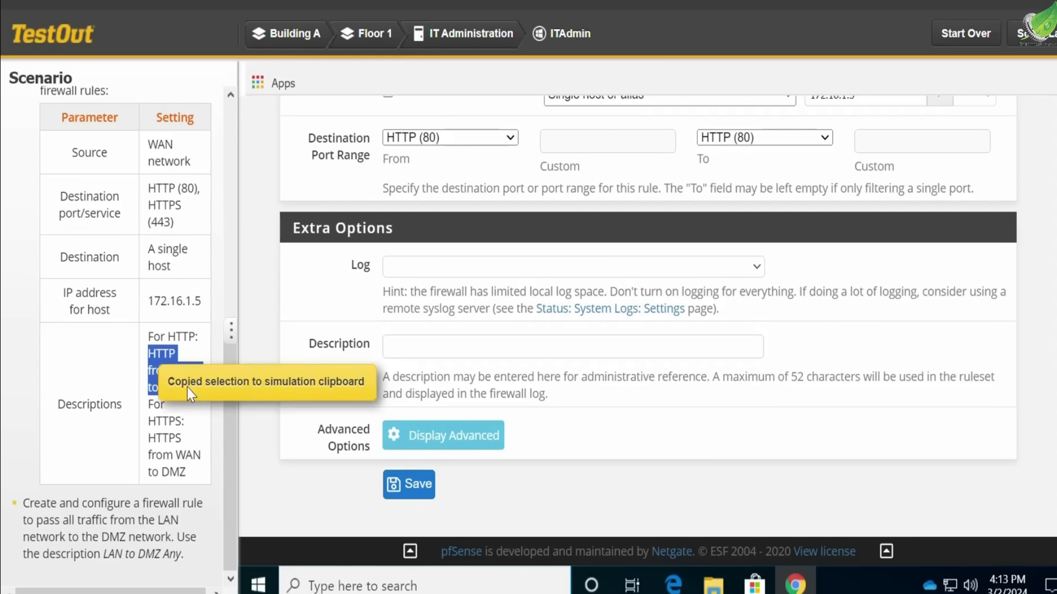
pyautogui.click(442, 347)
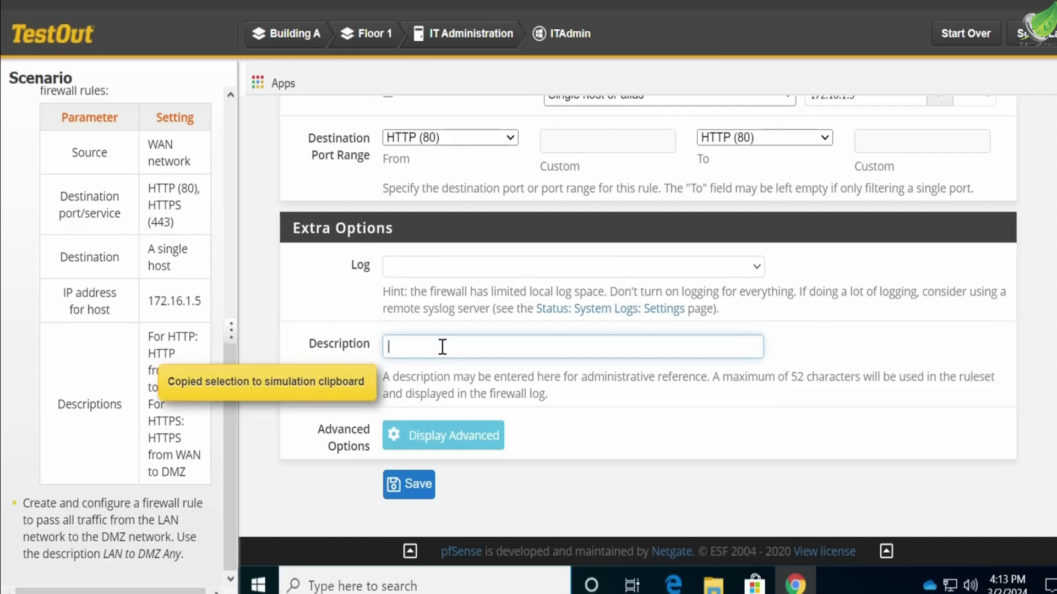
pyautogui.hotkey('ctrl', 'v')
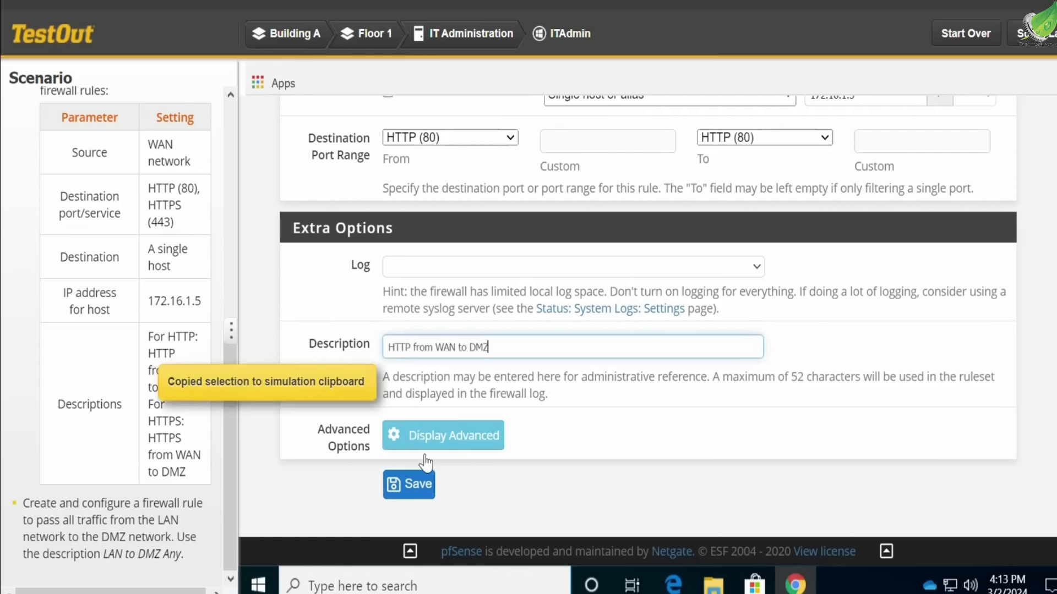
pyautogui.click(409, 500)
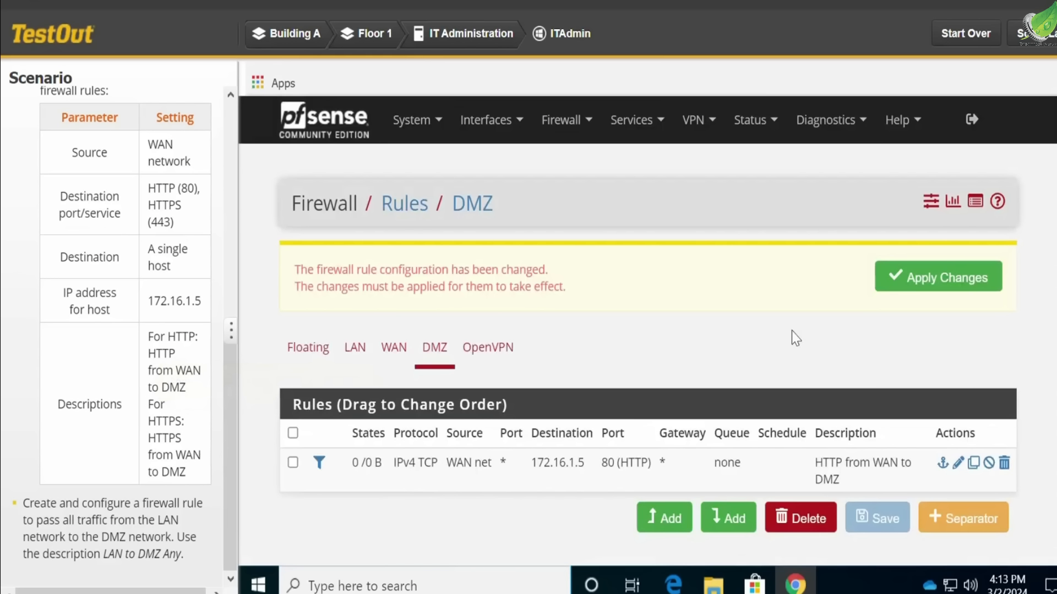
pyautogui.click(911, 285)
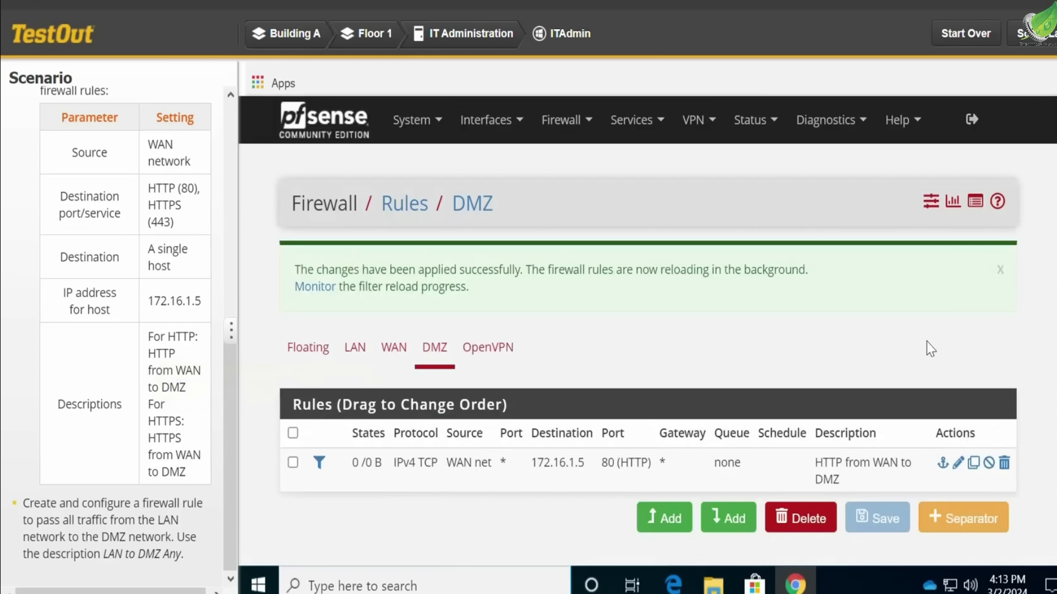
# Step: Duplicate the HTTP from WAN to DMZ rule and set the copy's destination port range to HTTPS (443)
pyautogui.click(975, 466)
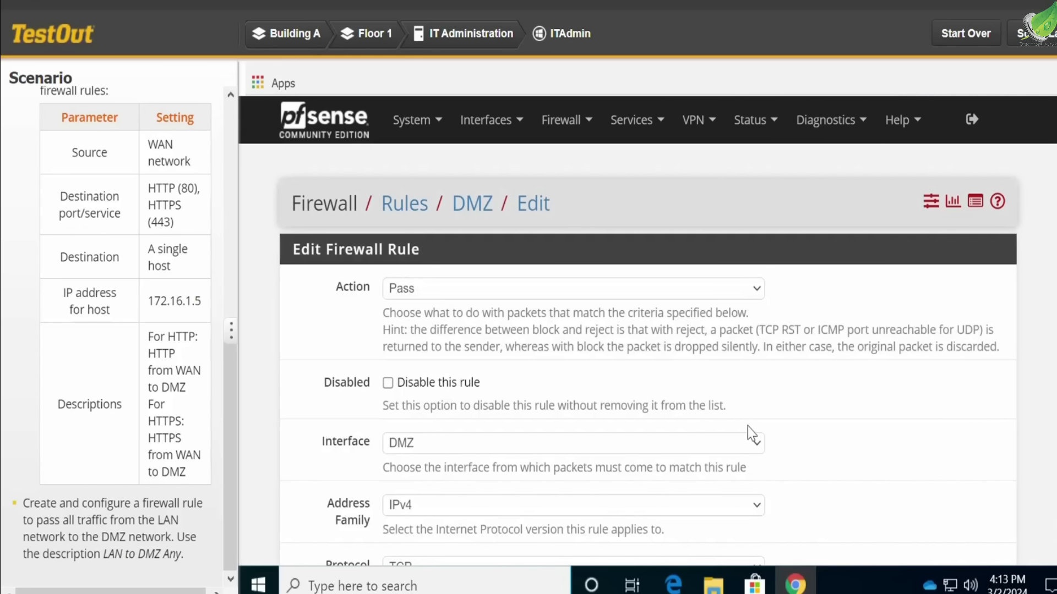
pyautogui.scroll(-3, 656, 408)
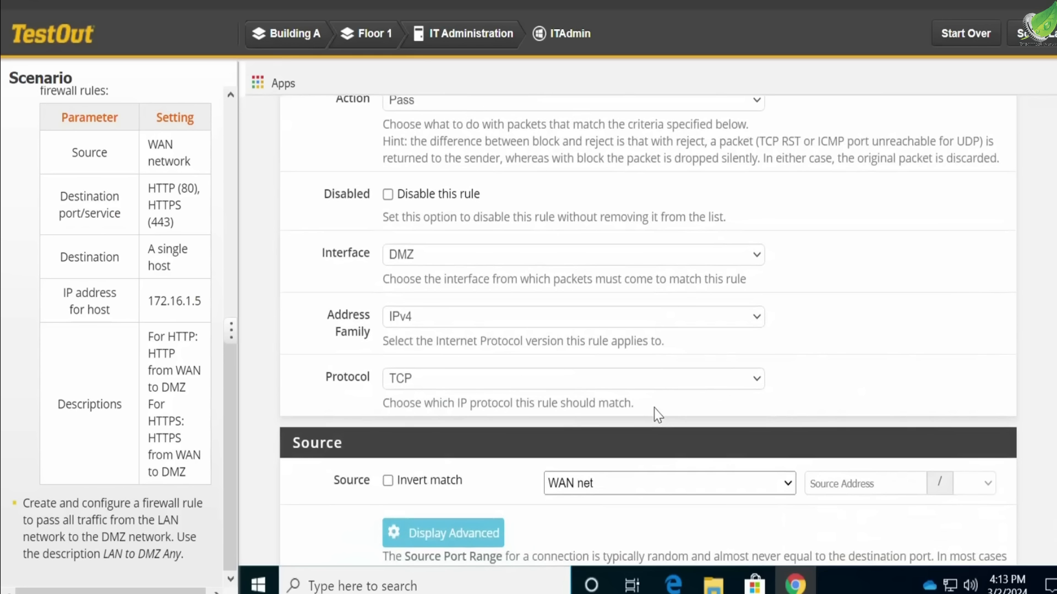
pyautogui.scroll(-5, 627, 408)
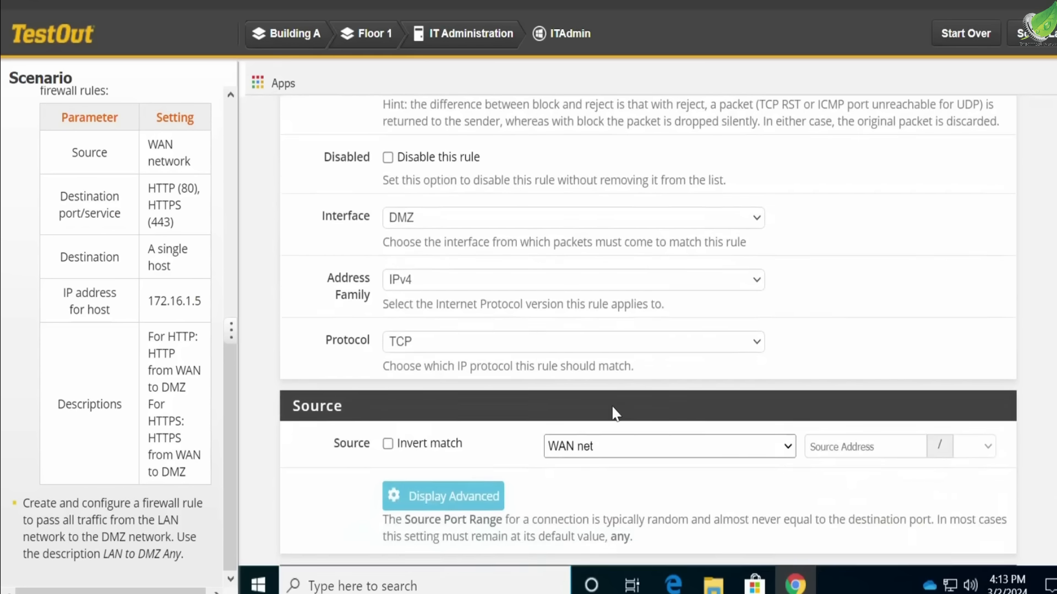
pyautogui.scroll(-2, 615, 413)
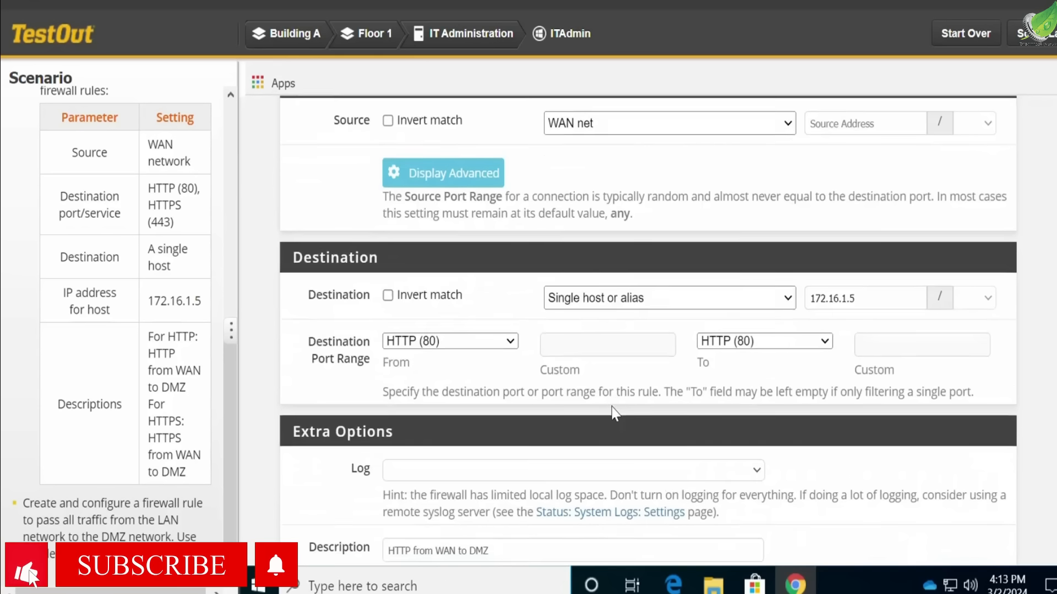
pyautogui.click(456, 329)
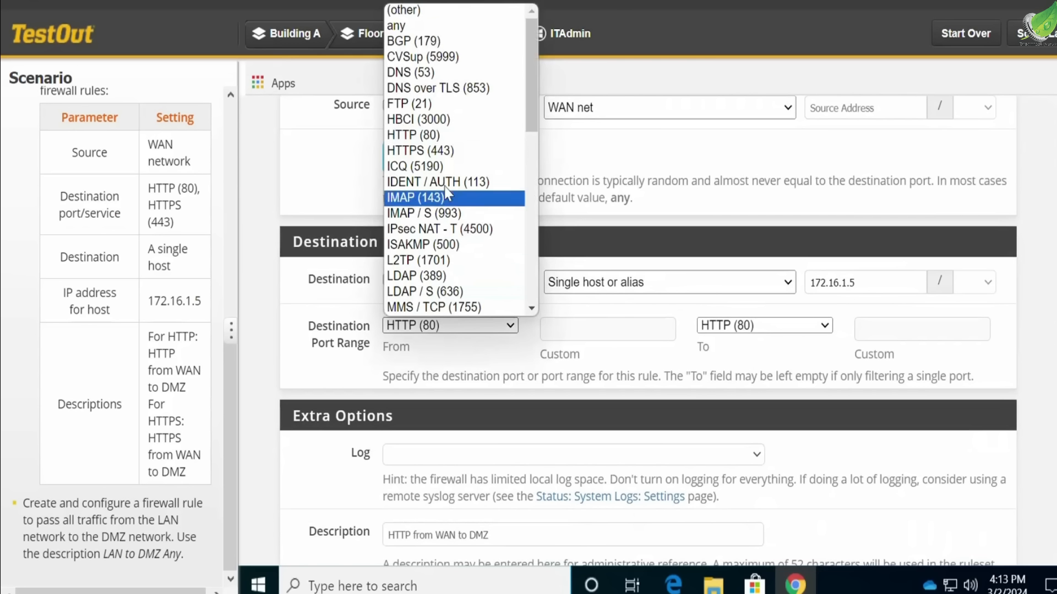
pyautogui.click(455, 157)
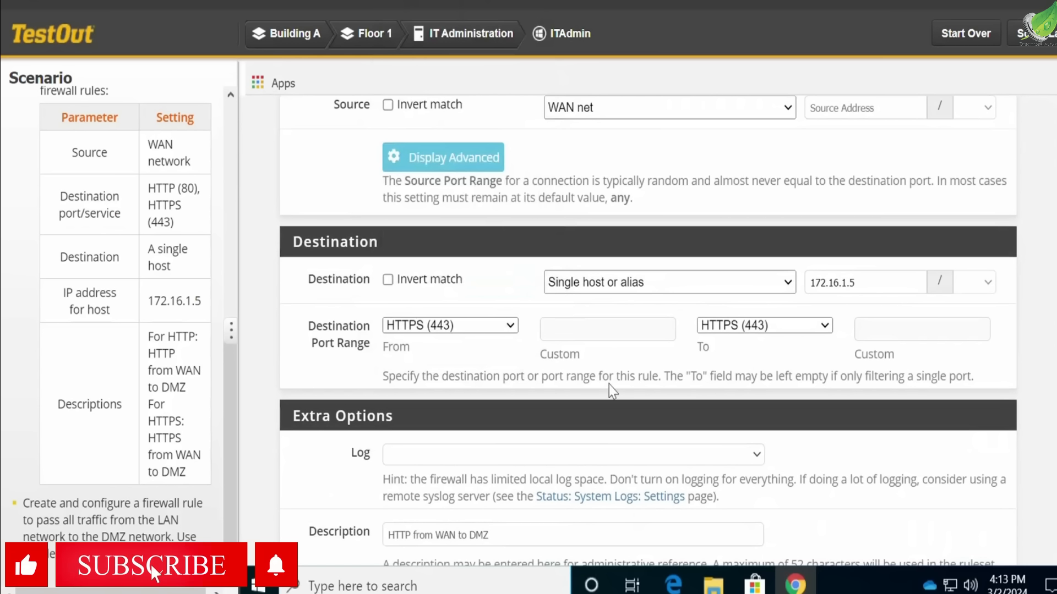
# Step: Replace the copied rule's description with "HTTPS from WAN to DMZ", then save it and apply the firewall changes
pyautogui.scroll(-2, 635, 426)
pyautogui.scroll(-3, 636, 423)
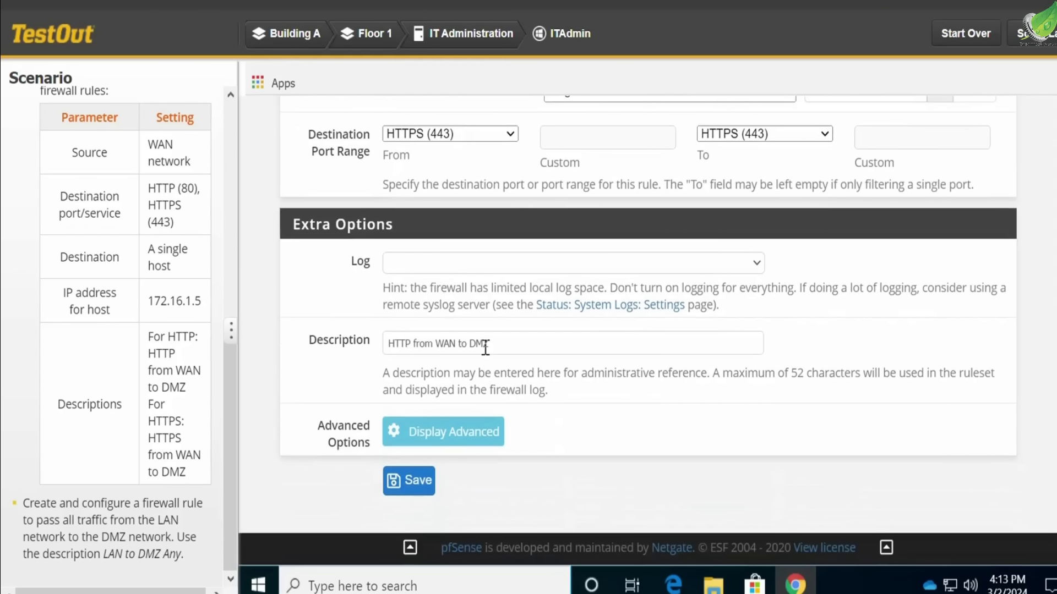
pyautogui.moveTo(498, 341); pyautogui.dragTo(306, 329)
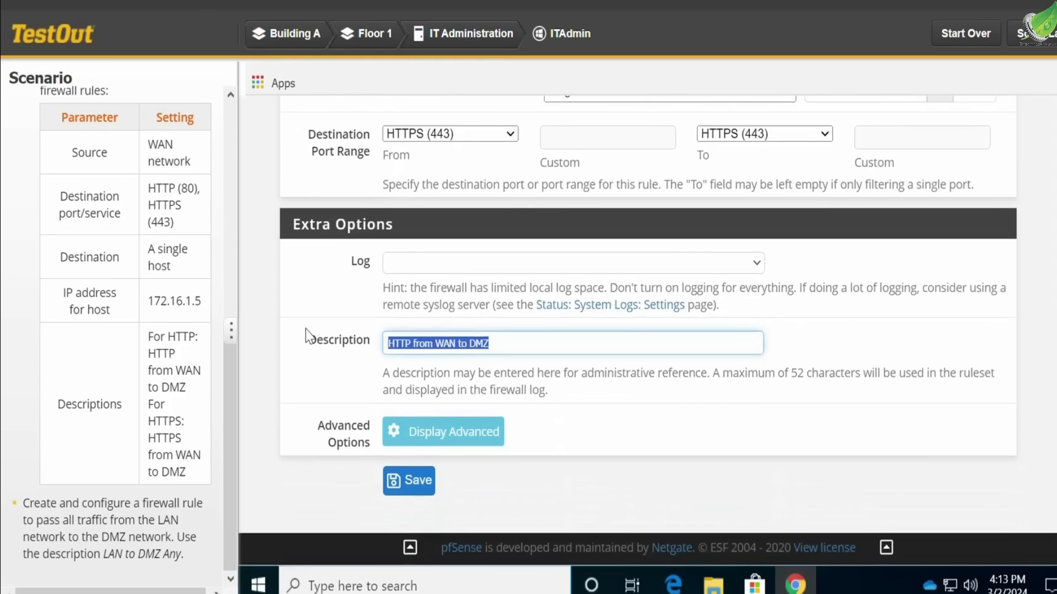
pyautogui.press('BackSpace')
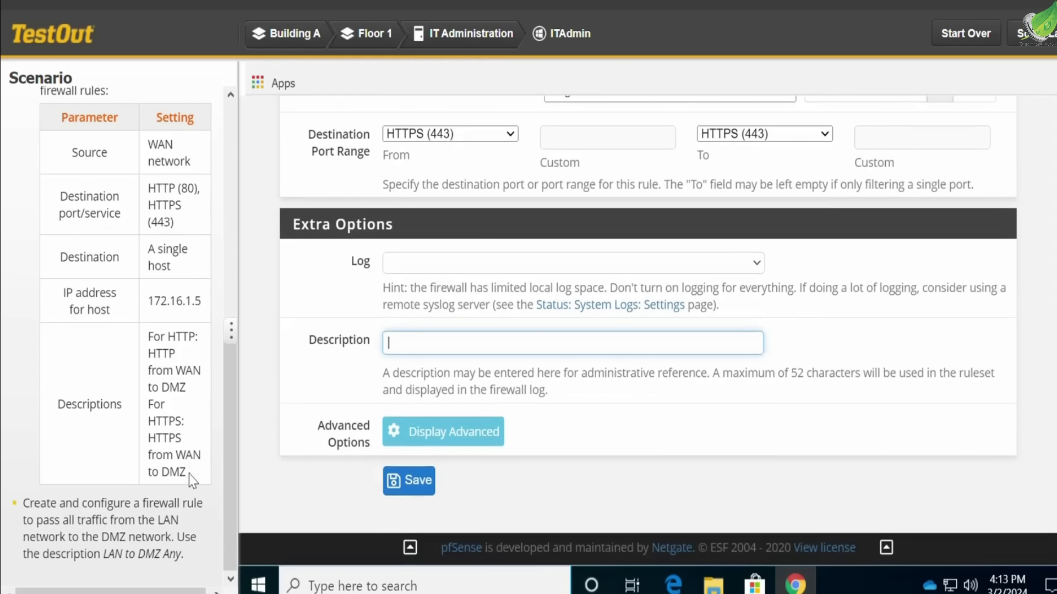
pyautogui.moveTo(189, 475); pyautogui.dragTo(160, 474)
pyautogui.moveTo(147, 466); pyautogui.dragTo(143, 449)
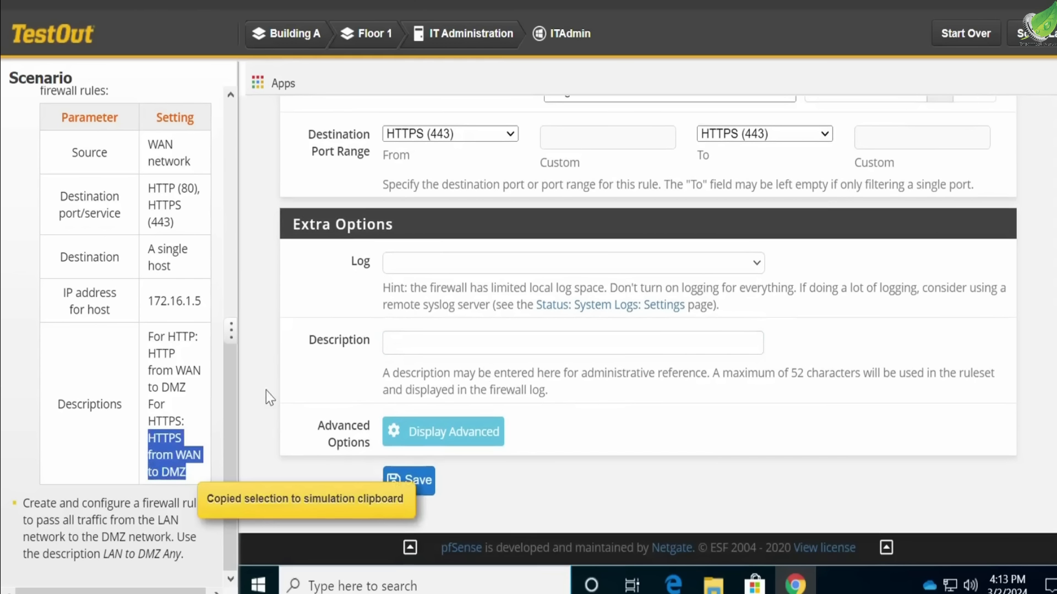
pyautogui.click(401, 348)
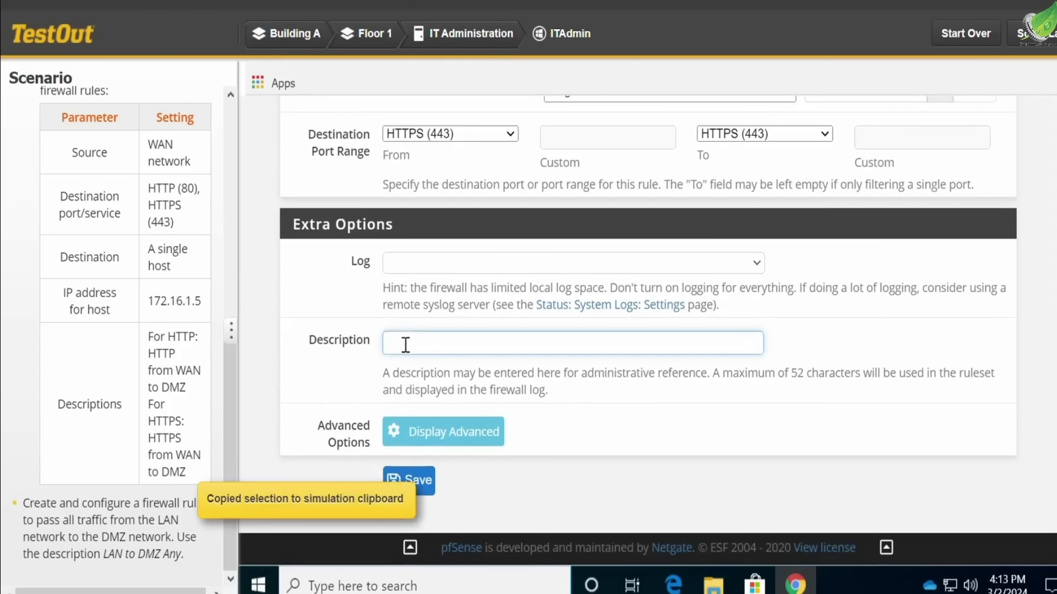
pyautogui.hotkey('ctrl', 'v')
pyautogui.click(422, 482)
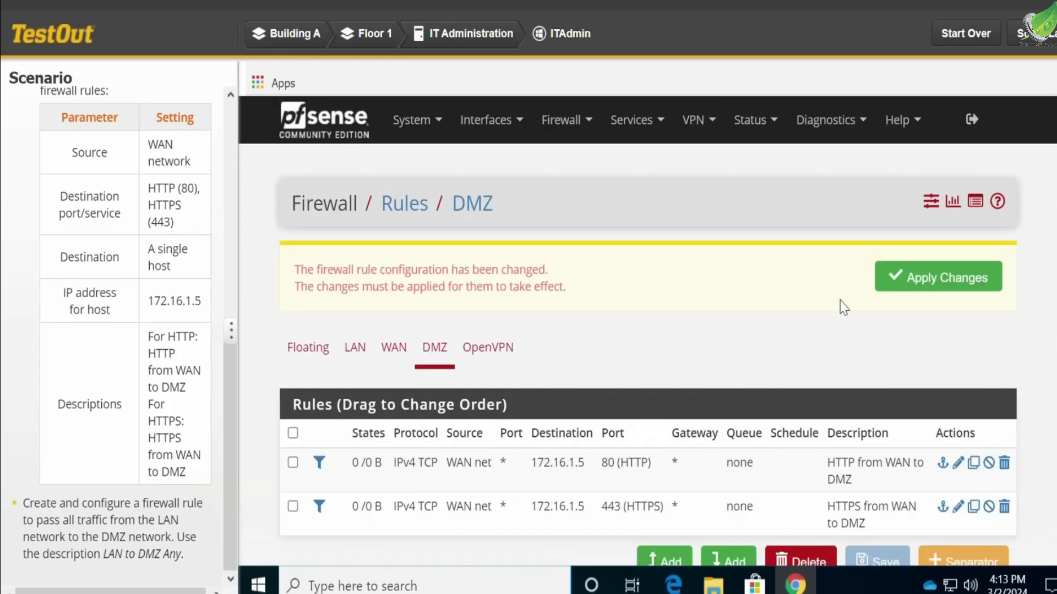
pyautogui.click(926, 276)
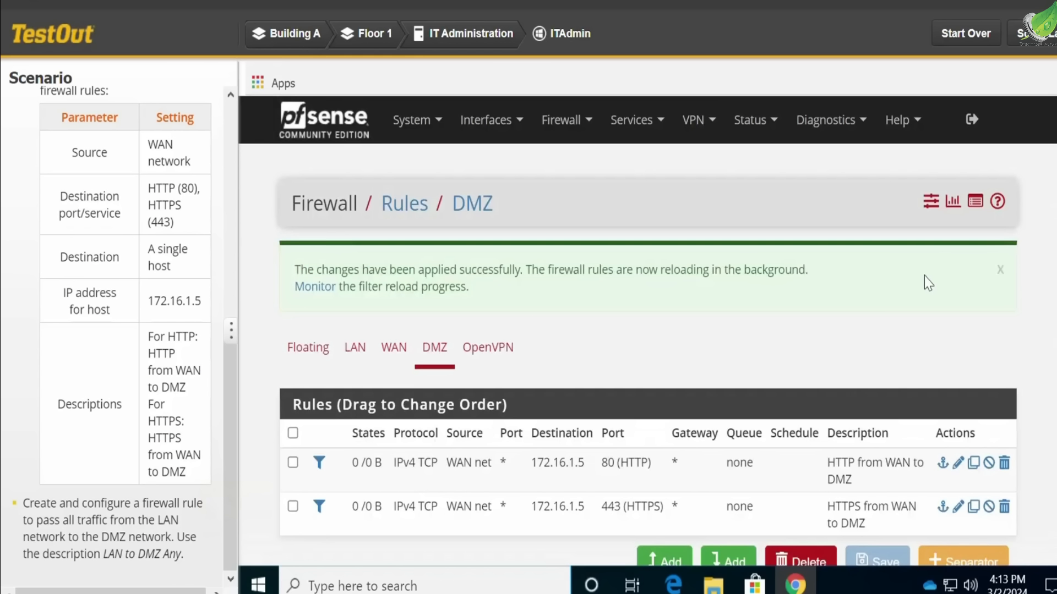
# Step: Add a new rule at the beginning of the DMZ rule list with its protocol set to Any
pyautogui.scroll(-2, 828, 355)
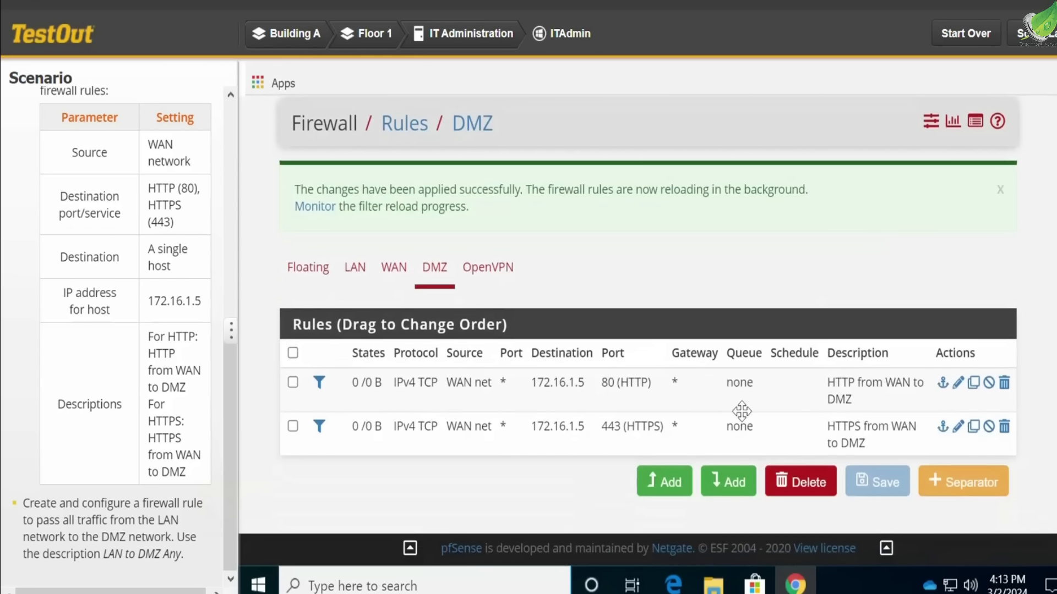
pyautogui.click(674, 485)
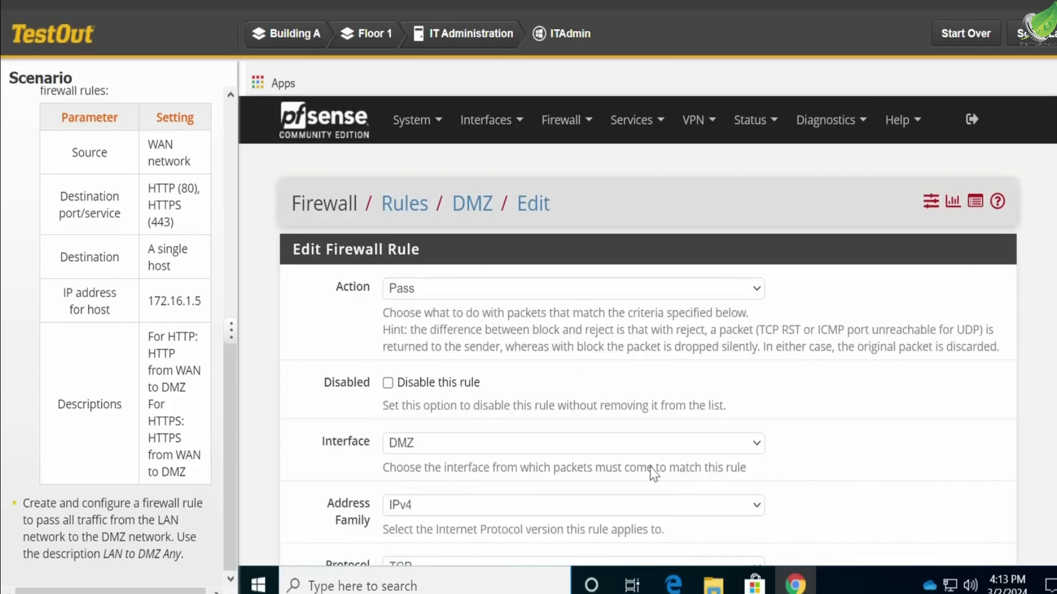
pyautogui.scroll(-2, 539, 421)
pyautogui.scroll(-2, 535, 420)
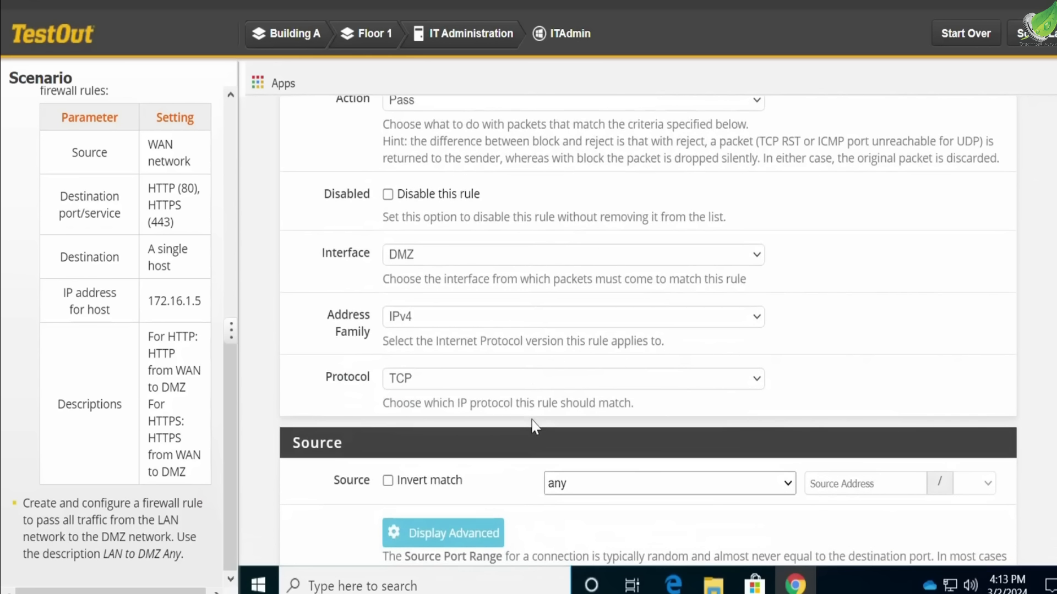
pyautogui.click(450, 380)
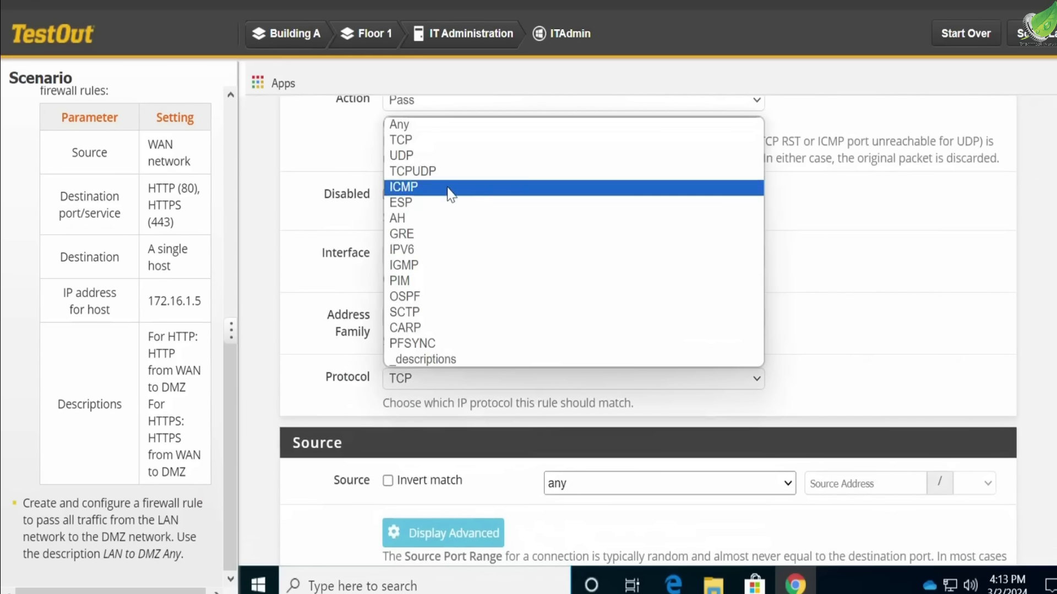
pyautogui.click(442, 127)
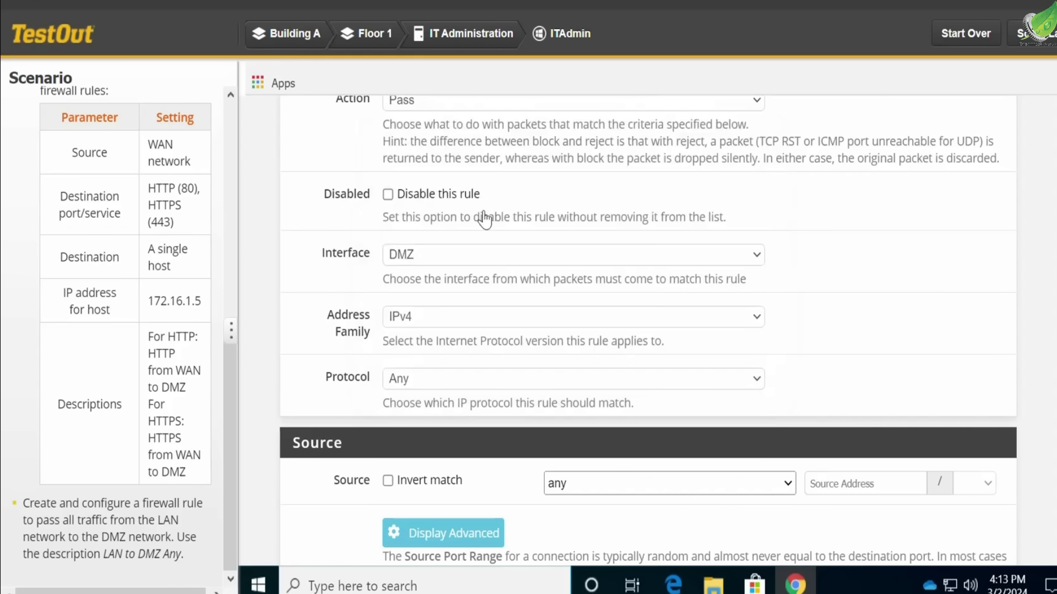
# Step: Set the new rule's source to LAN net and its destination to DMZ net
pyautogui.scroll(-1, 572, 356)
pyautogui.scroll(-3, 571, 357)
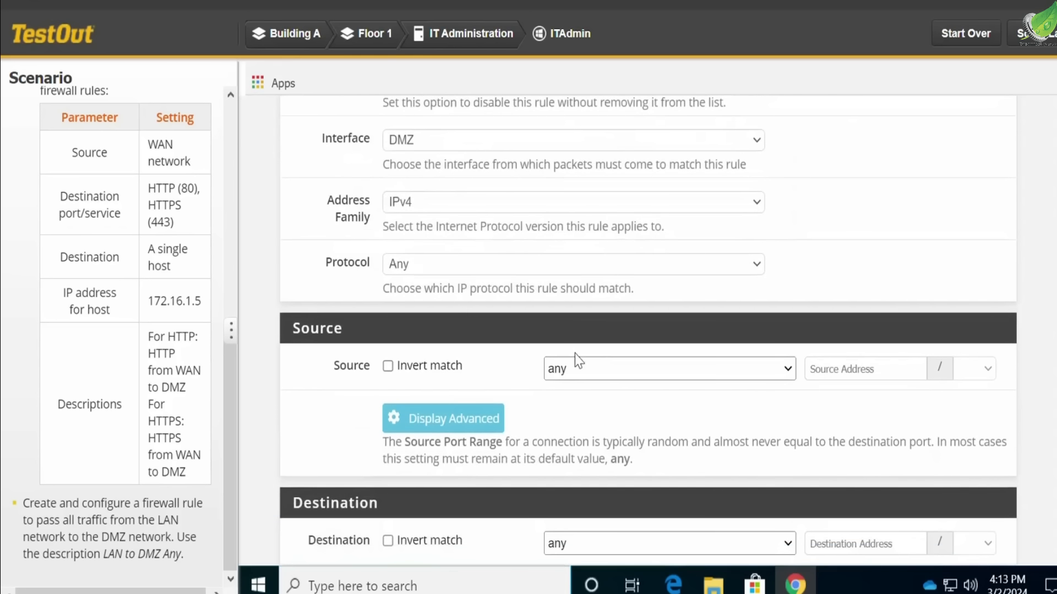
pyautogui.scroll(-2, 582, 344)
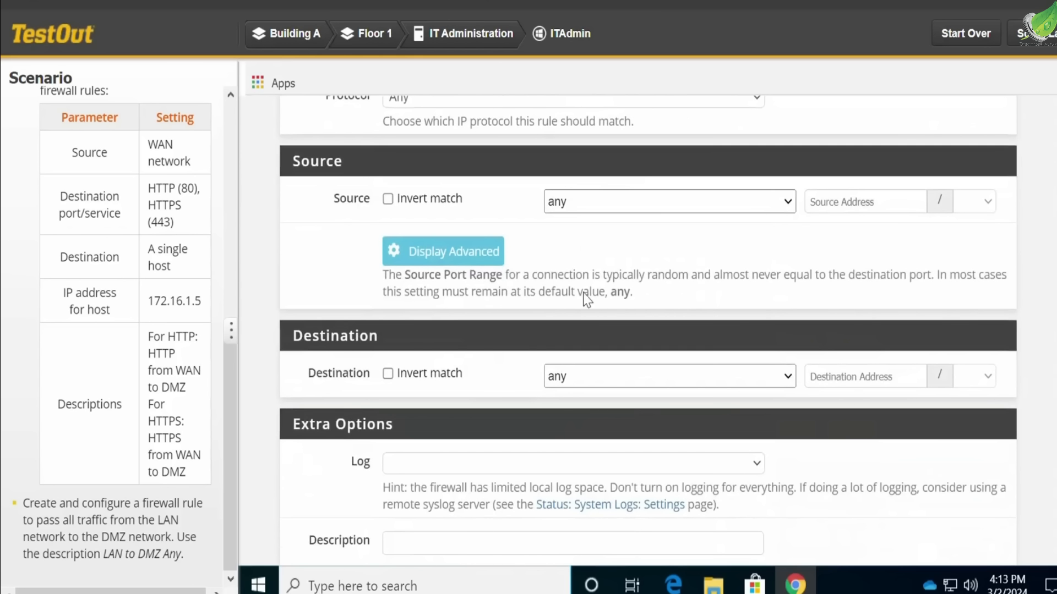
pyautogui.click(588, 202)
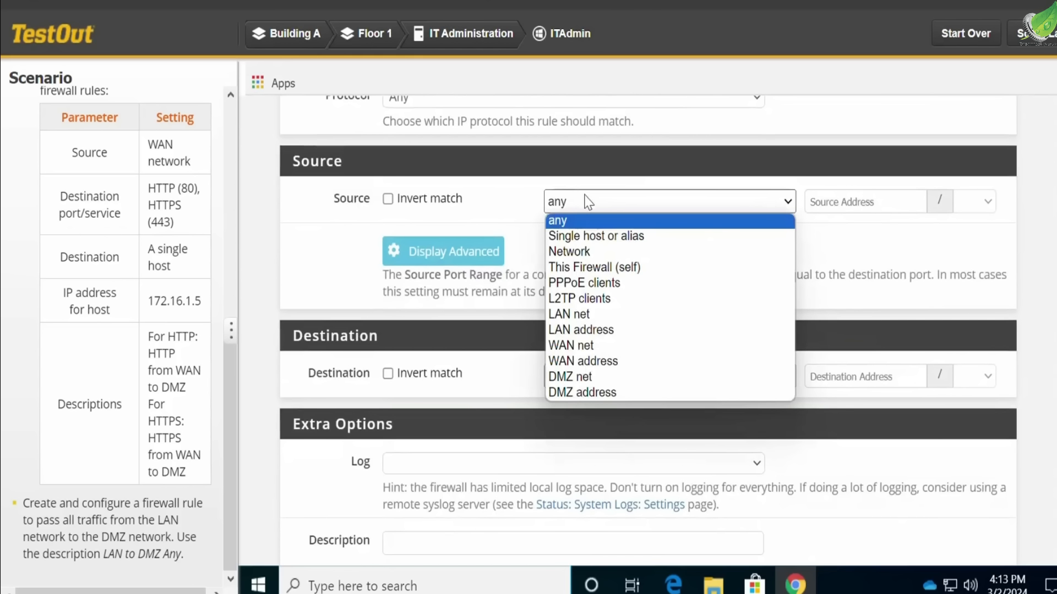
pyautogui.click(594, 320)
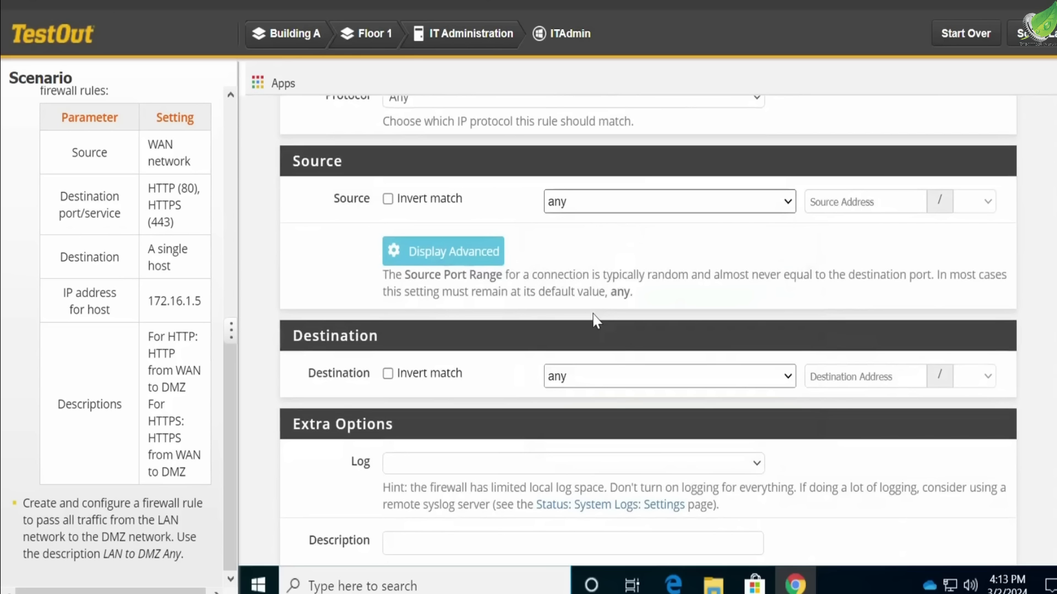
pyautogui.click(596, 384)
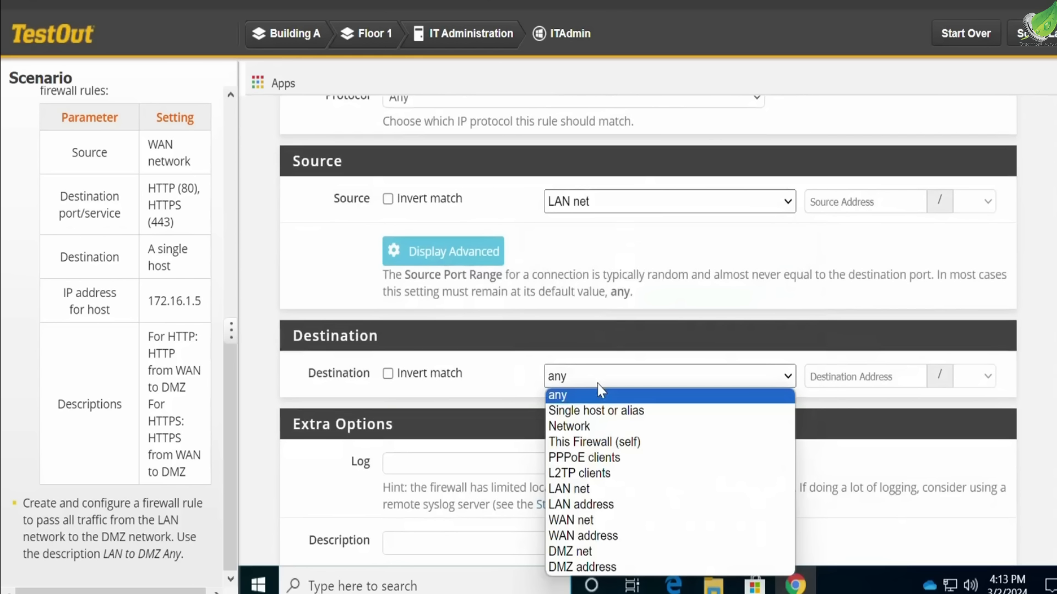
pyautogui.click(611, 552)
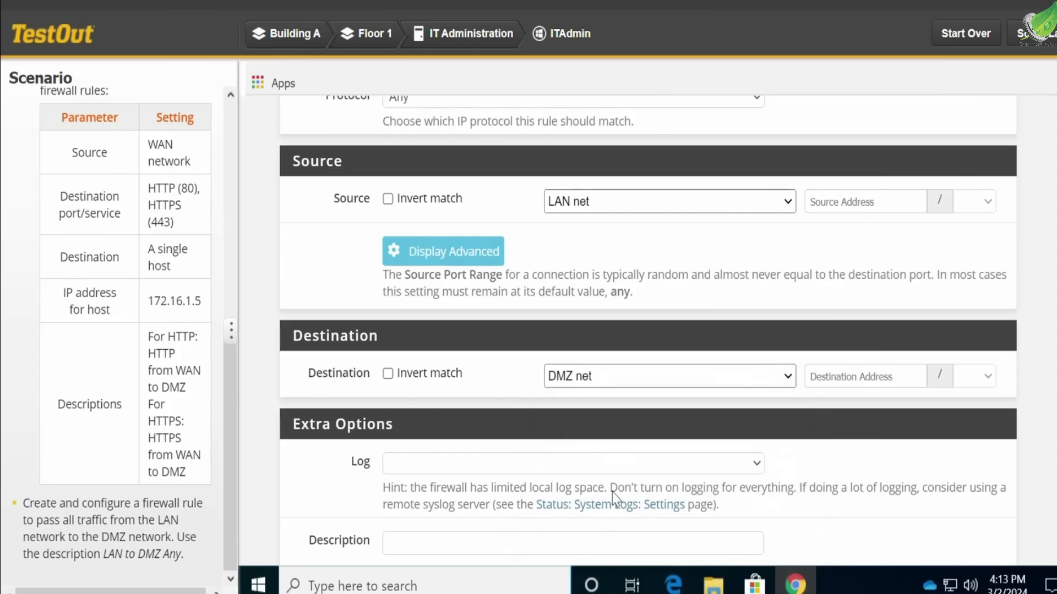
# Step: Enter "LAN to DMZ Any" from the scenario as the new rule's description
pyautogui.scroll(-3, 619, 496)
pyautogui.scroll(-1, 626, 475)
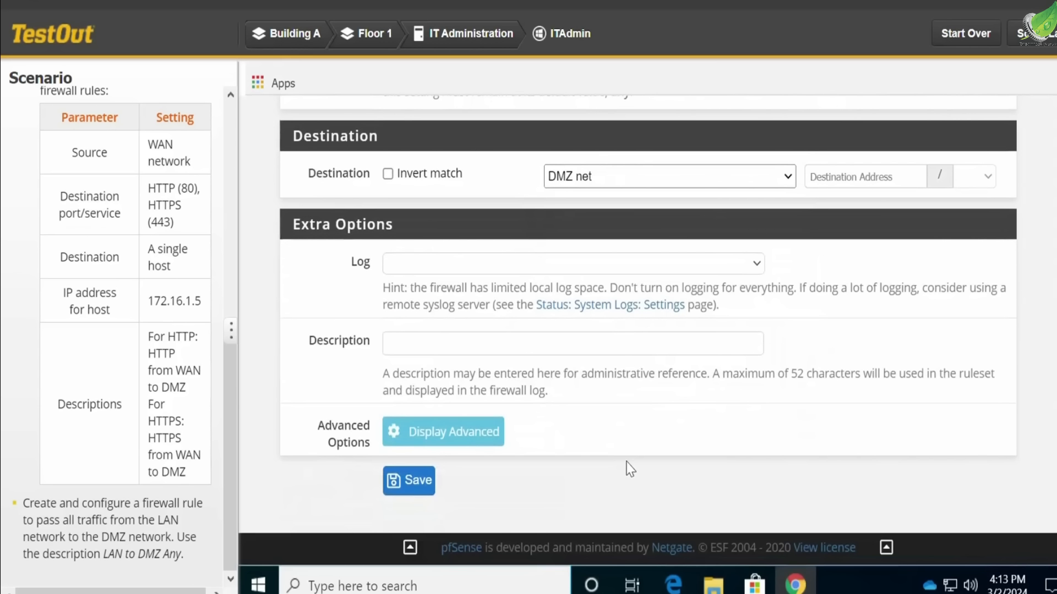
pyautogui.click(420, 341)
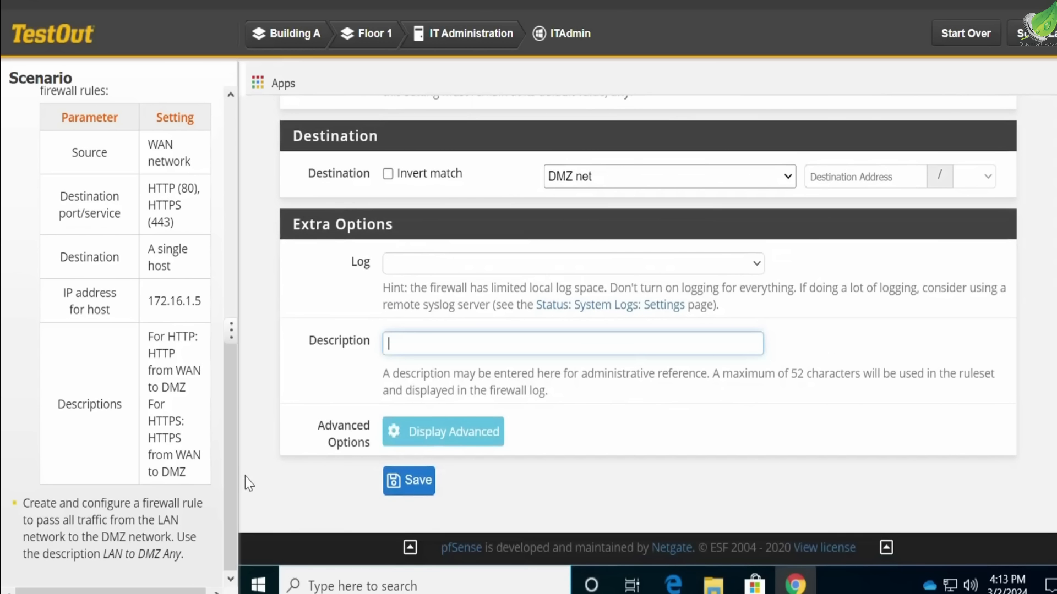
pyautogui.click(105, 557)
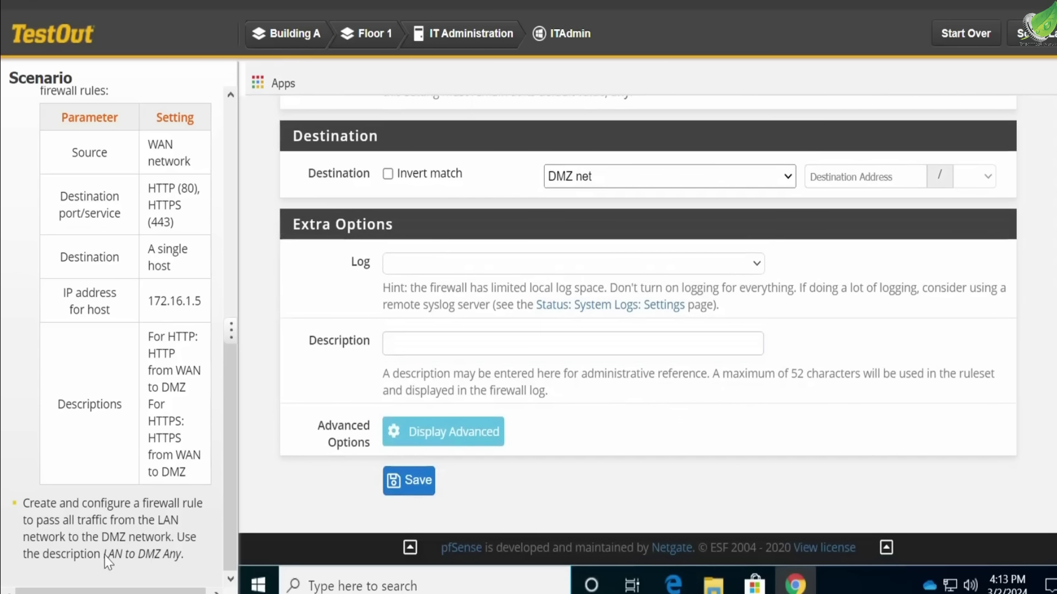
pyautogui.moveTo(154, 553); pyautogui.dragTo(182, 558)
pyautogui.hotkey('ctrl', 'c')
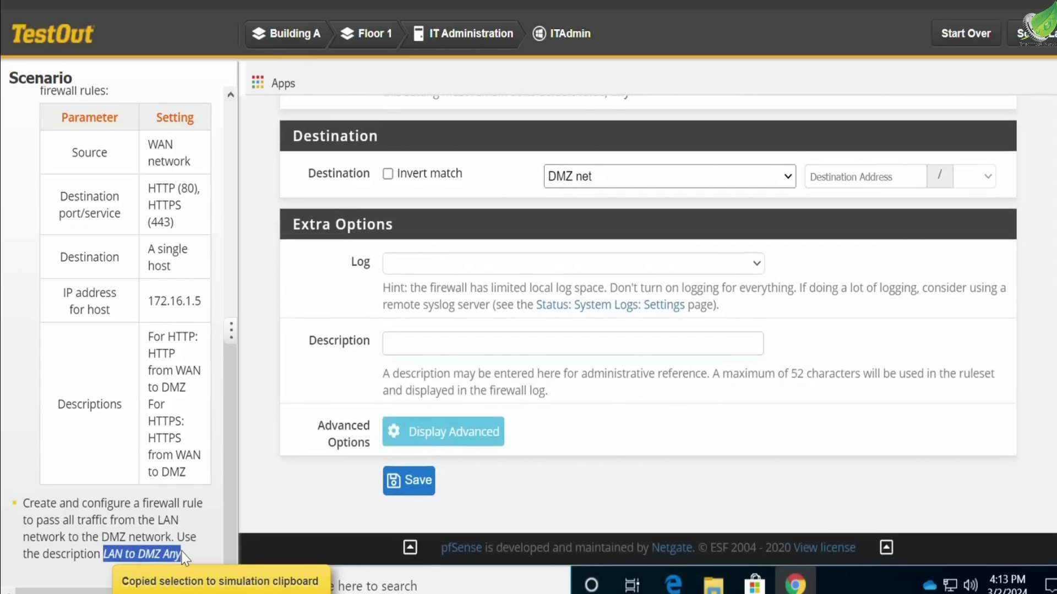
pyautogui.click(453, 347)
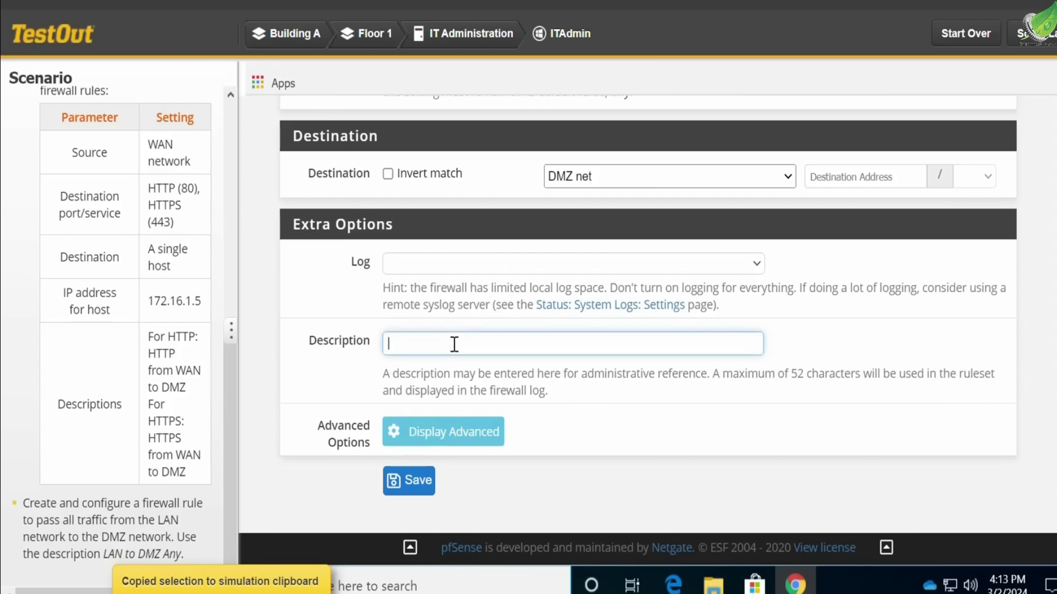
pyautogui.hotkey('ctrl', 'v')
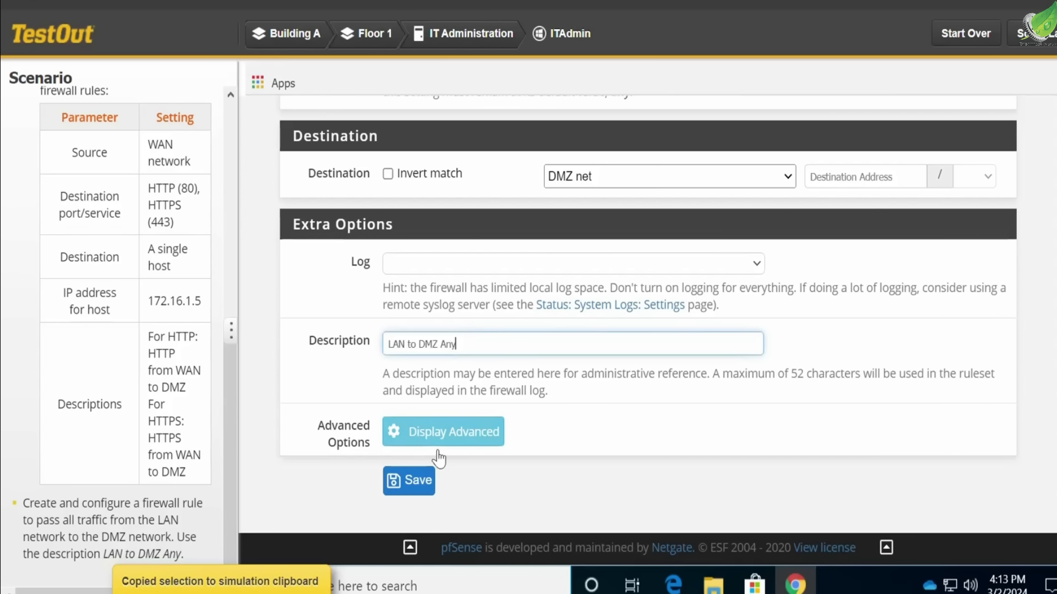
# Step: Save the LAN to DMZ rule with the firewall changes applied, and submit the lab for scoring
pyautogui.click(419, 483)
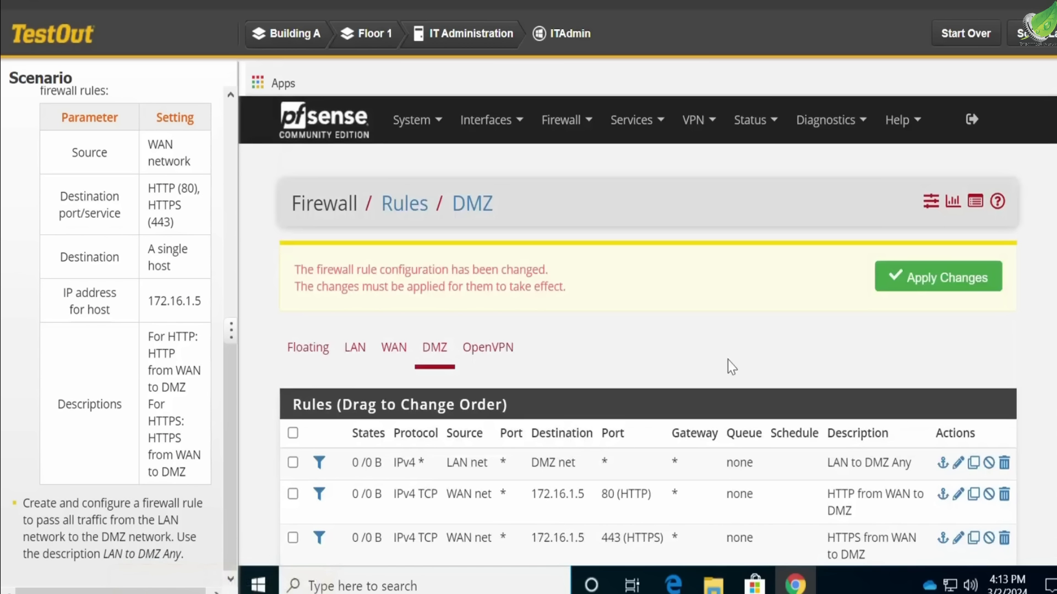
pyautogui.click(942, 281)
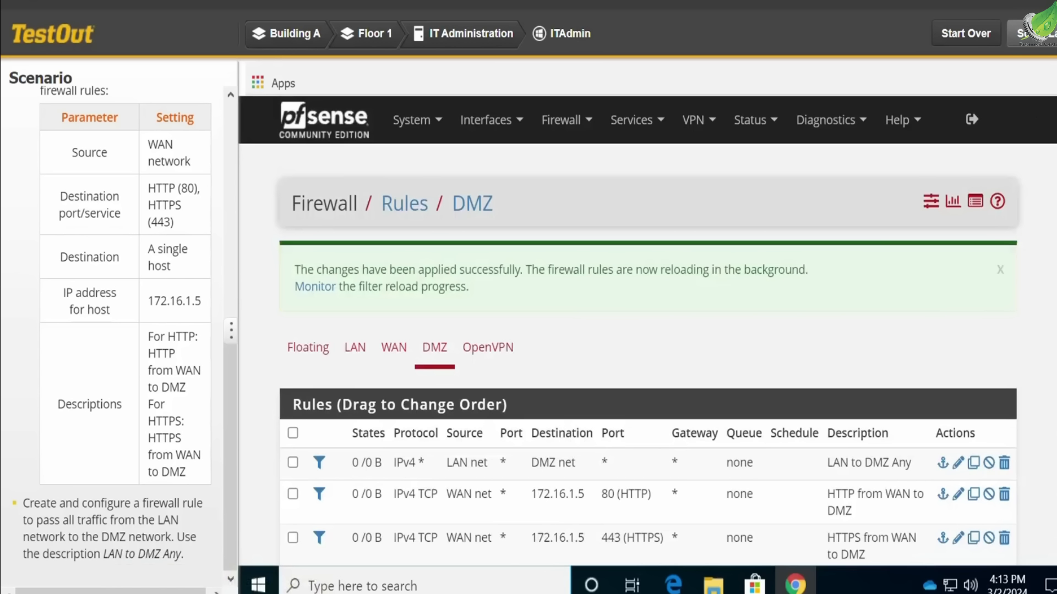
pyautogui.click(1029, 33)
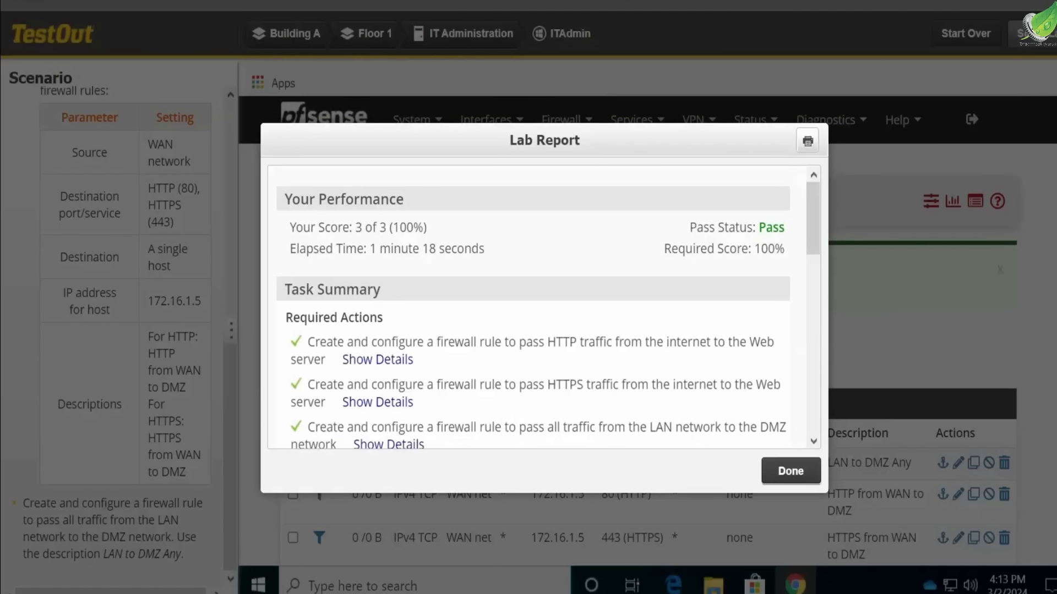